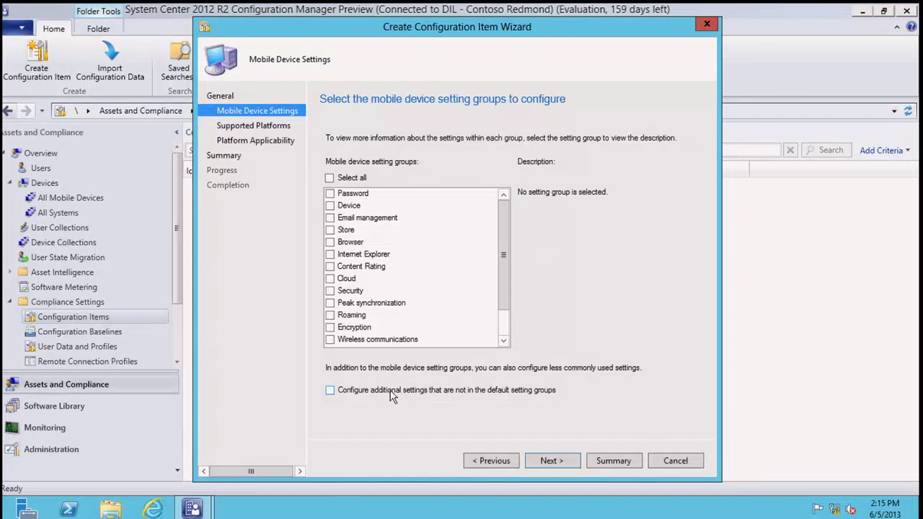
- Include the Cloud and Windows Server Work Folders setting groups plus additional non-default settings, and continue to the cloud settings
click(504, 334)
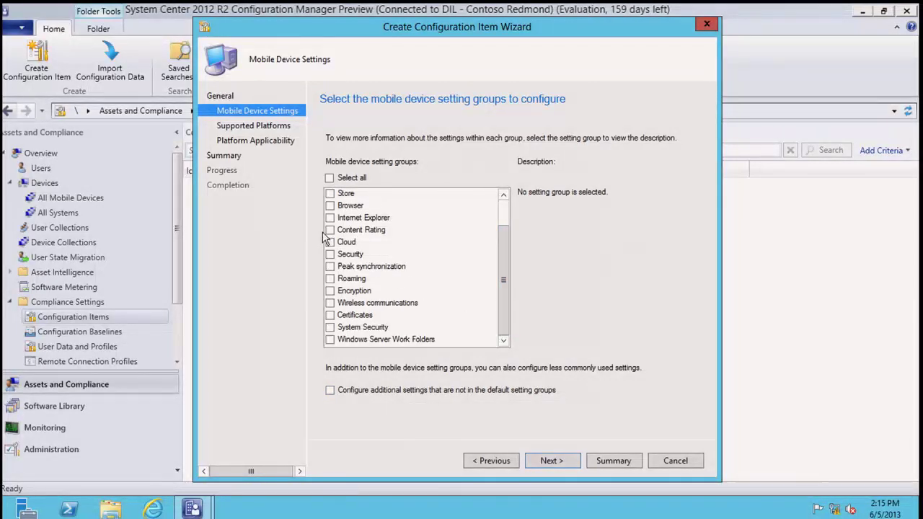
click(330, 339)
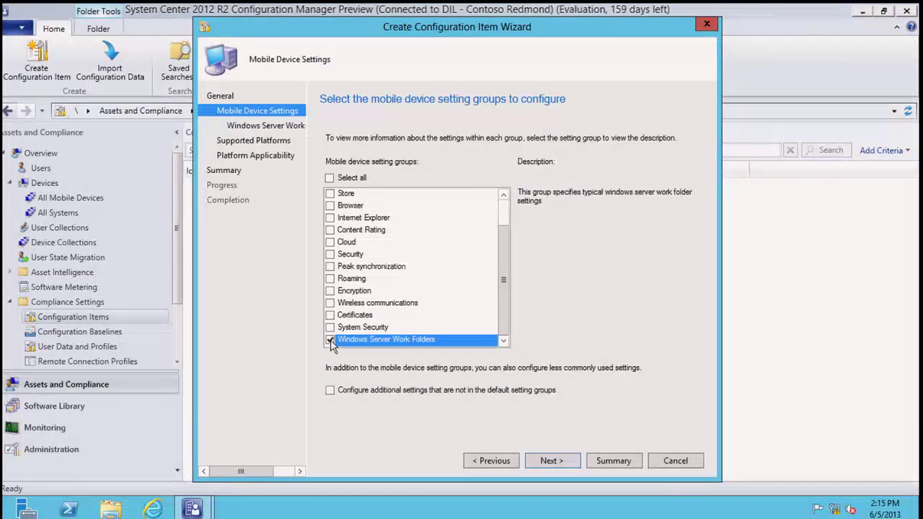
click(329, 242)
click(331, 390)
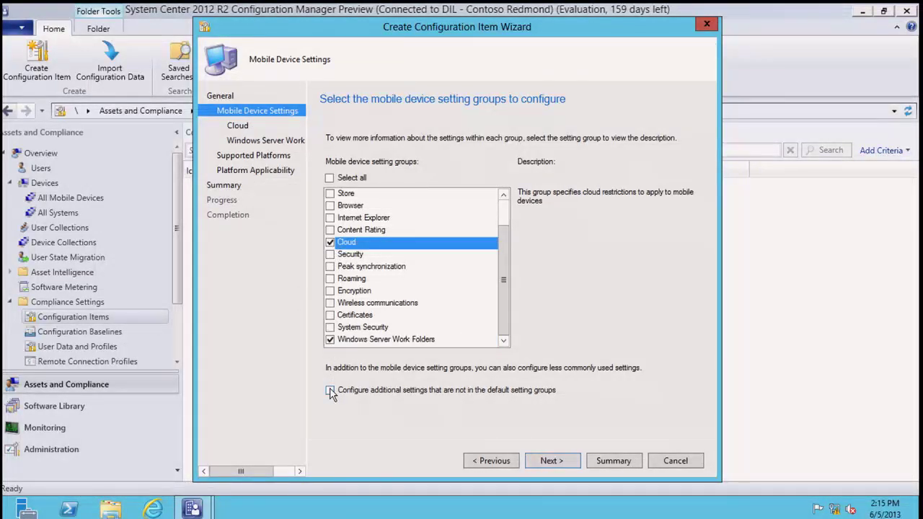
click(550, 461)
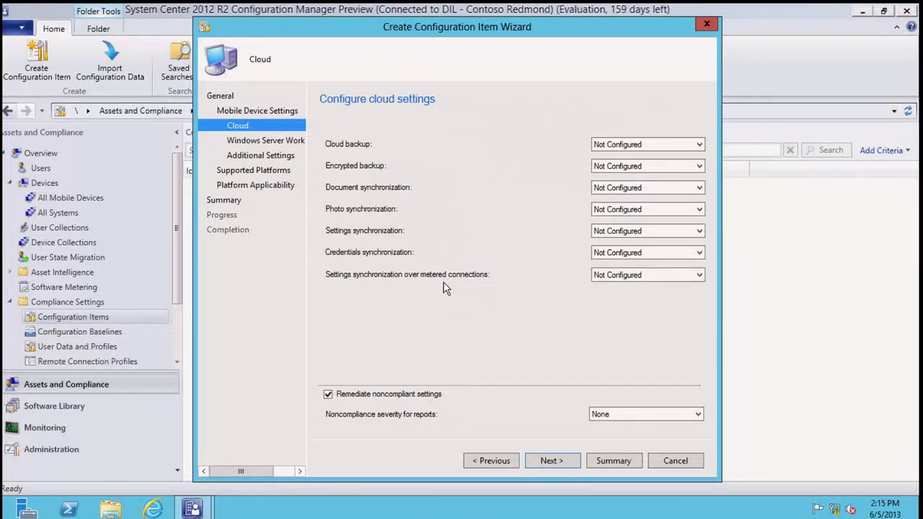
- Set settings synchronization over metered connections to Prohibited and continue to the work folder settings
click(699, 275)
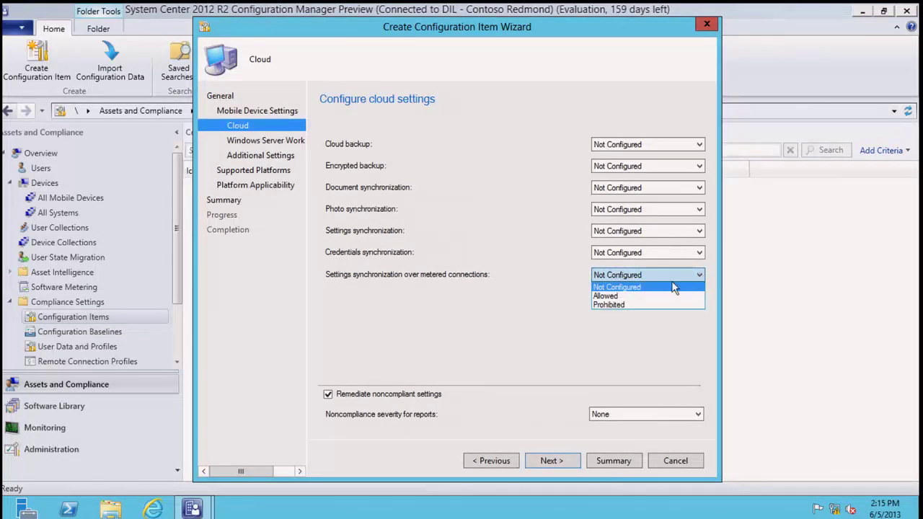
click(622, 306)
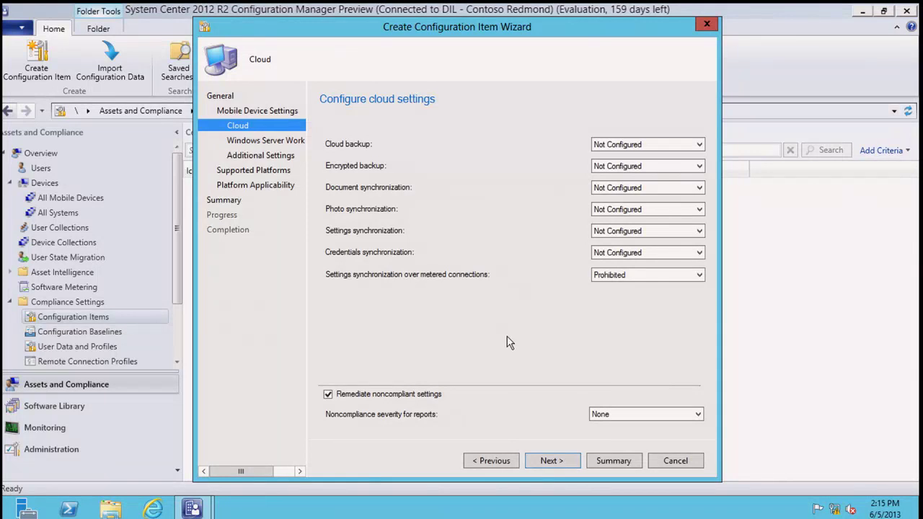
click(552, 462)
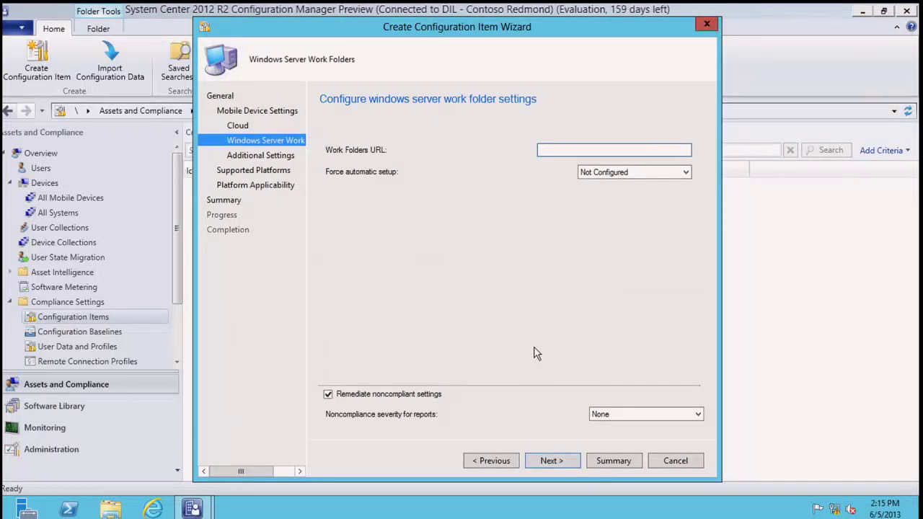
text(https:)
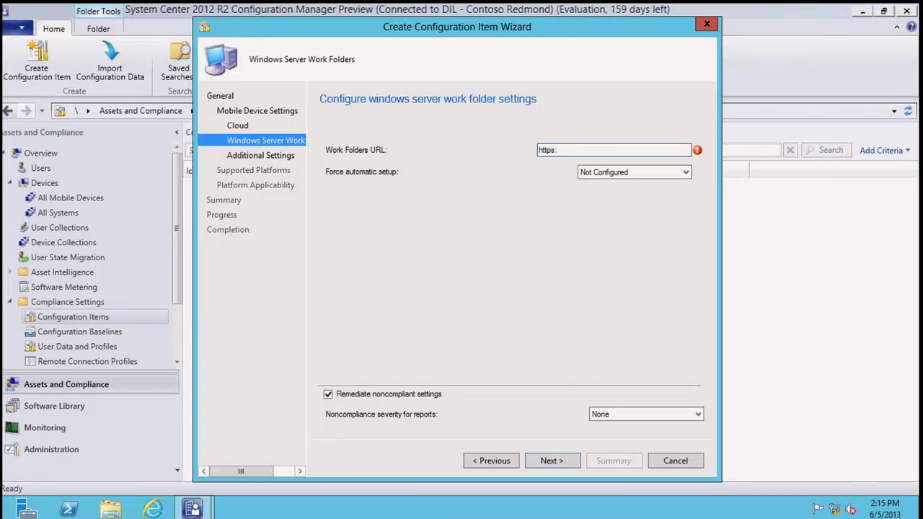
text(//conto)
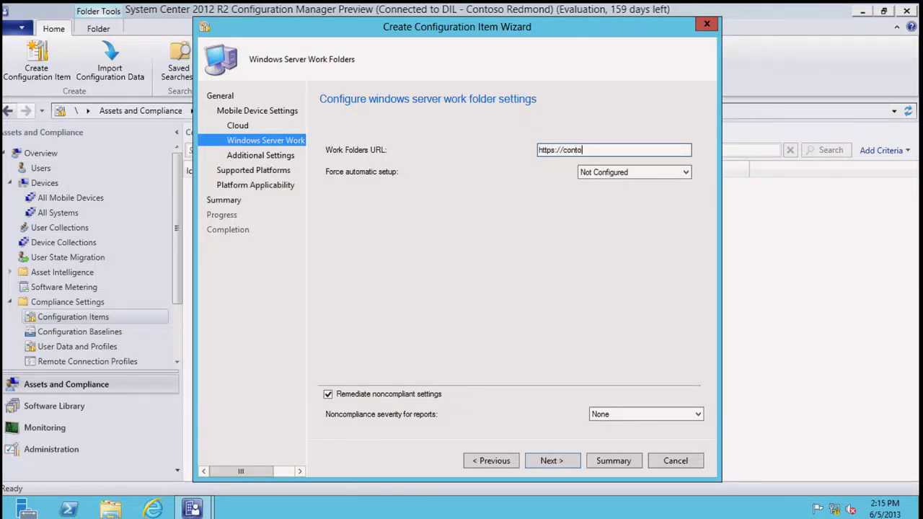
text(so.com)
click(685, 173)
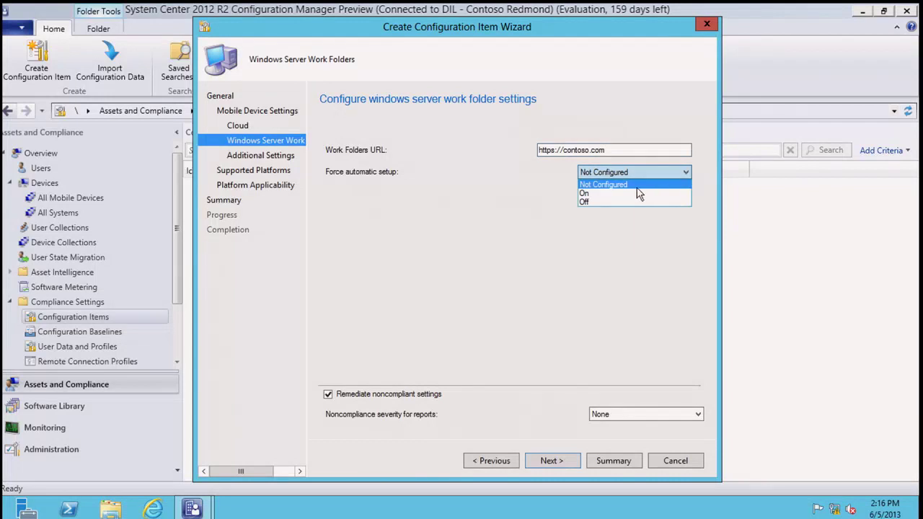
click(625, 194)
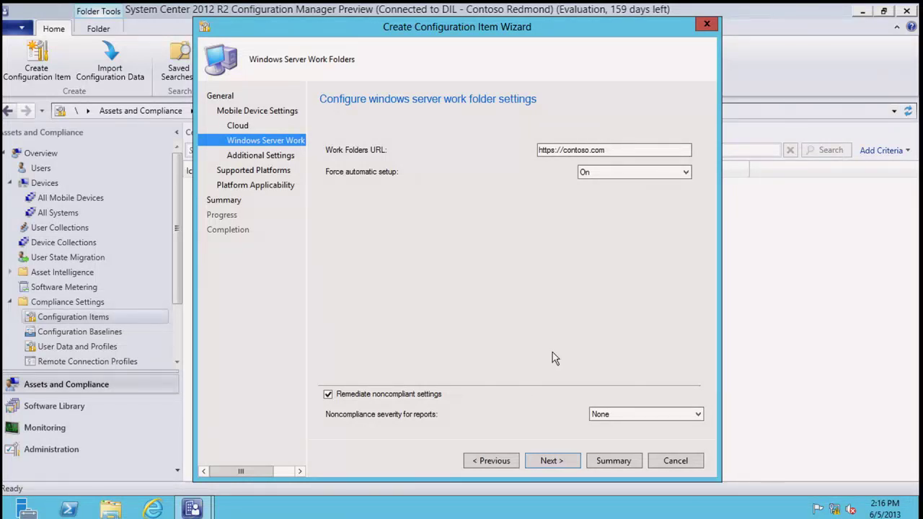
click(559, 464)
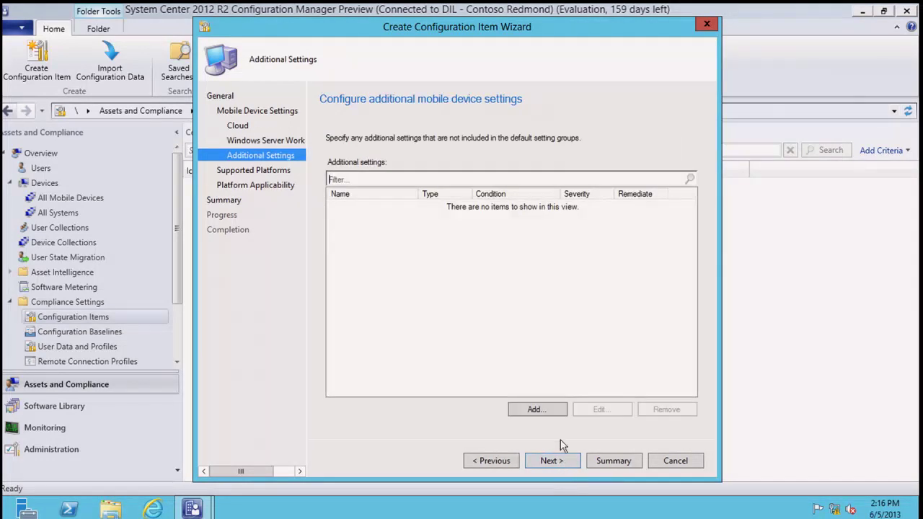
- Browse the available additional mobile device settings and examine their groups and supported platforms
click(535, 411)
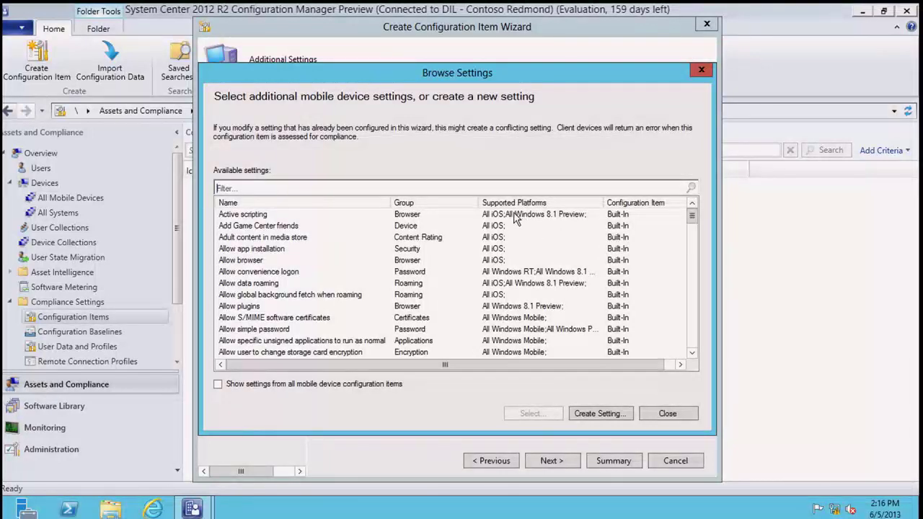
click(366, 227)
click(357, 240)
click(356, 251)
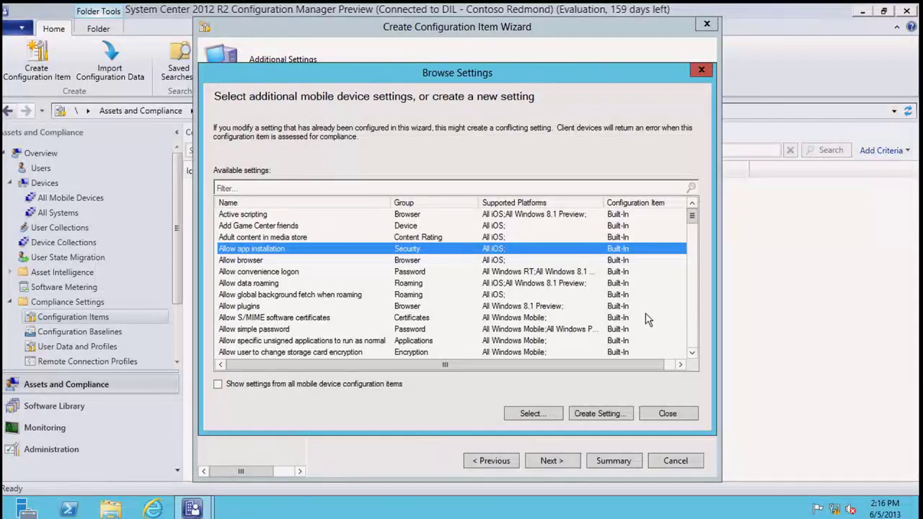
click(546, 319)
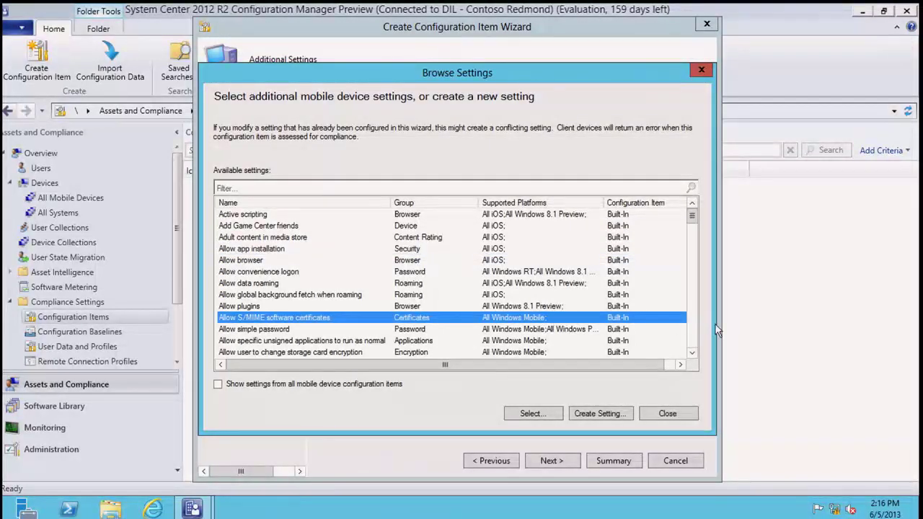
click(692, 337)
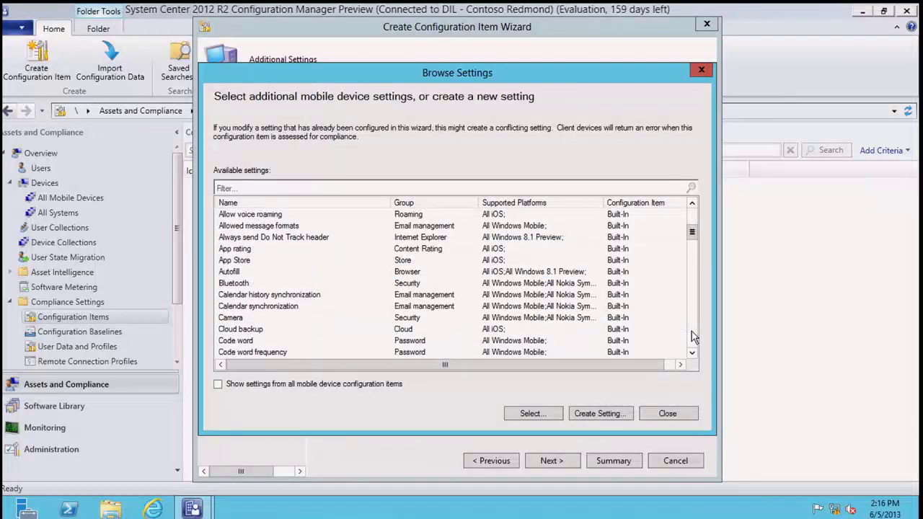
click(542, 240)
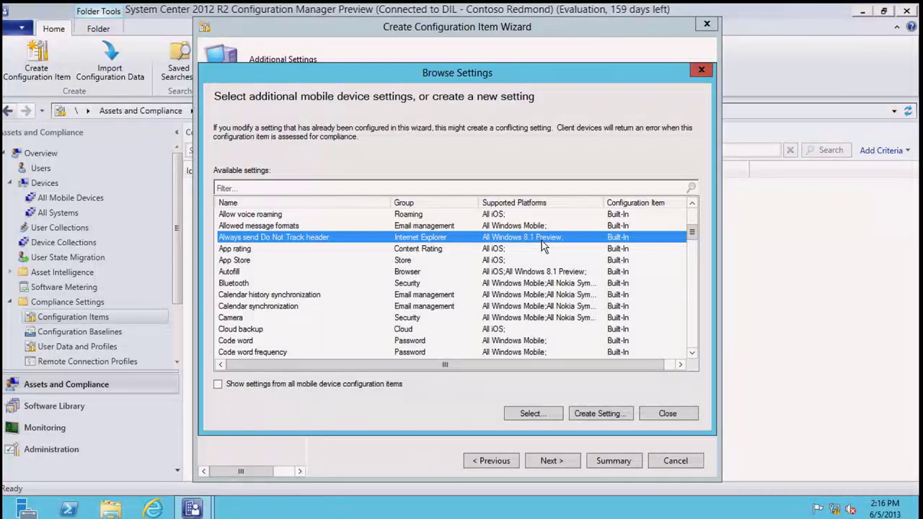
drag(691, 235, 690, 343)
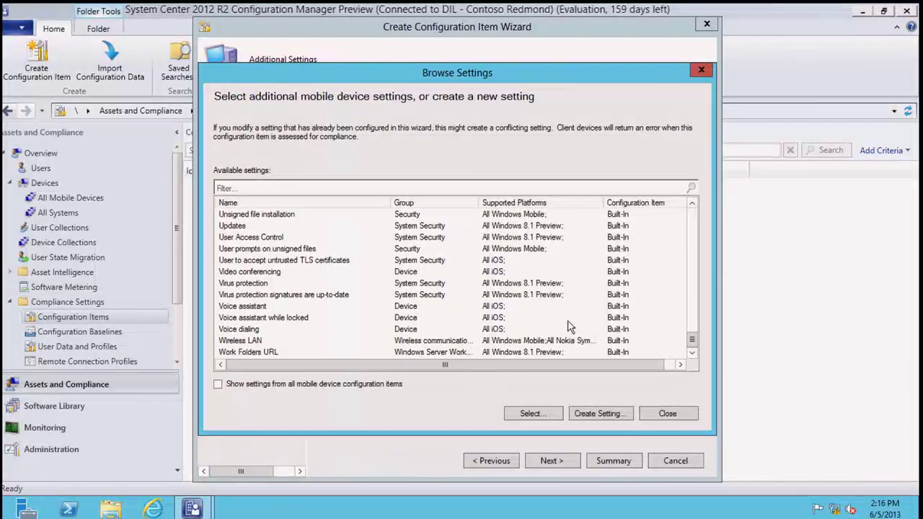
click(530, 286)
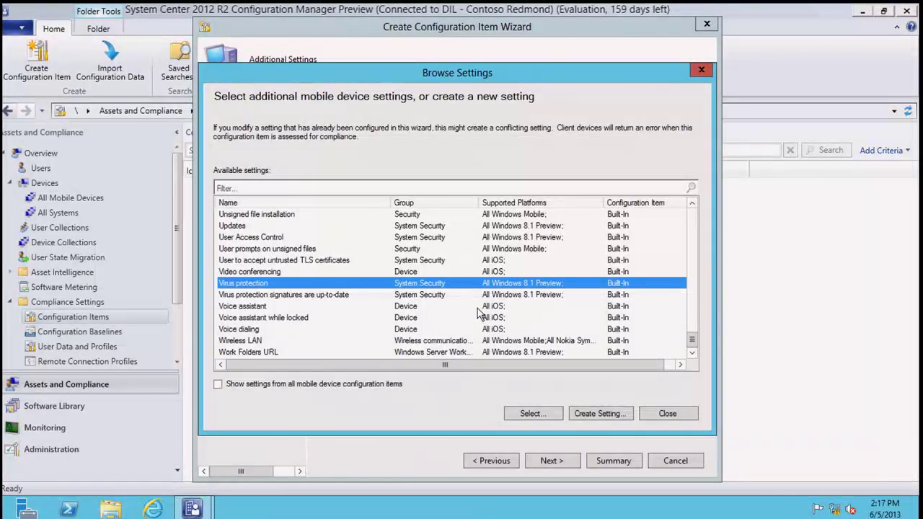
- Try a Video conferencing compliance rule with value False and noncompliance severity Critical with event, discard it, and leave the settings browser
click(470, 272)
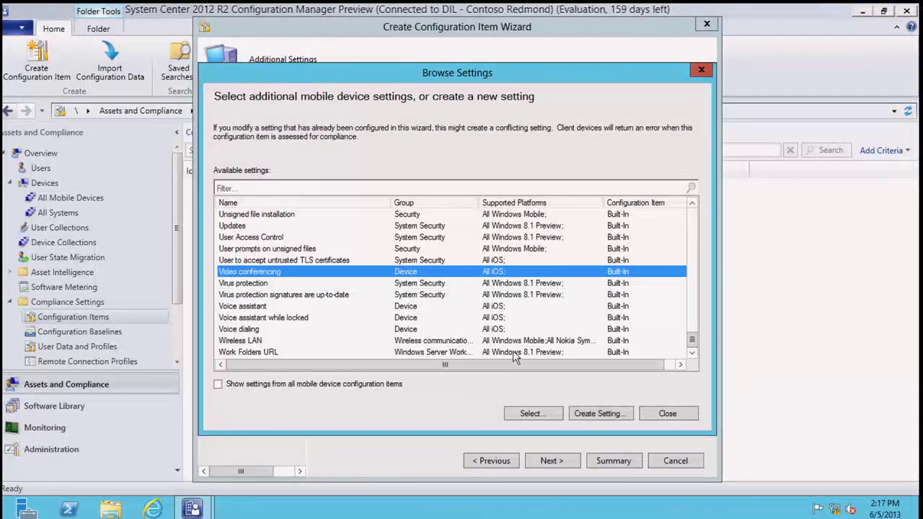
click(534, 414)
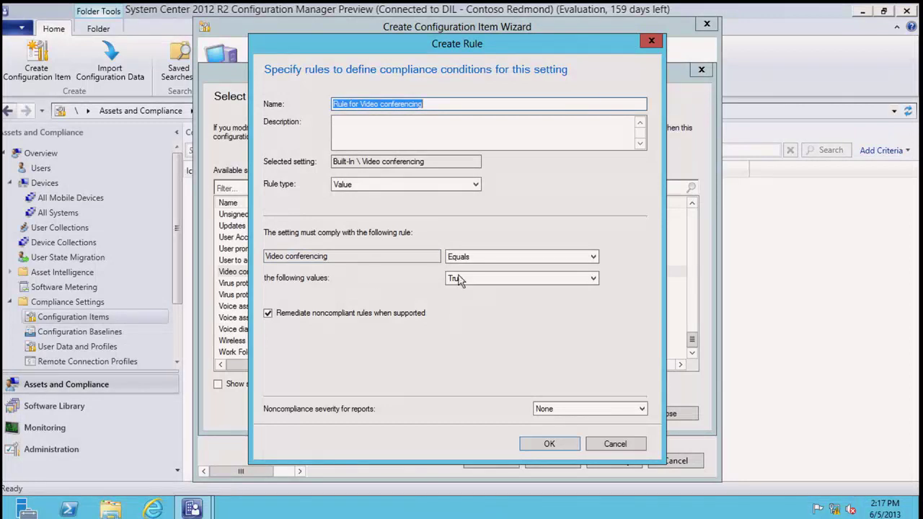
click(593, 280)
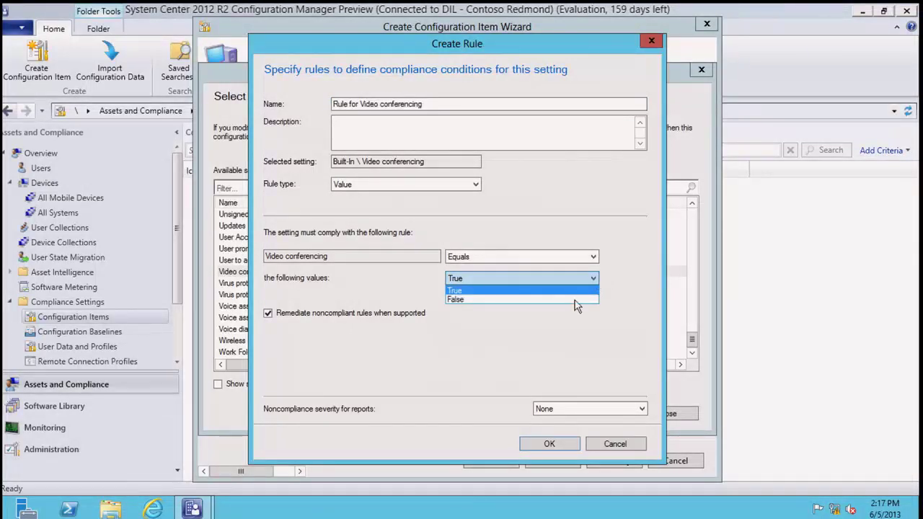
click(572, 300)
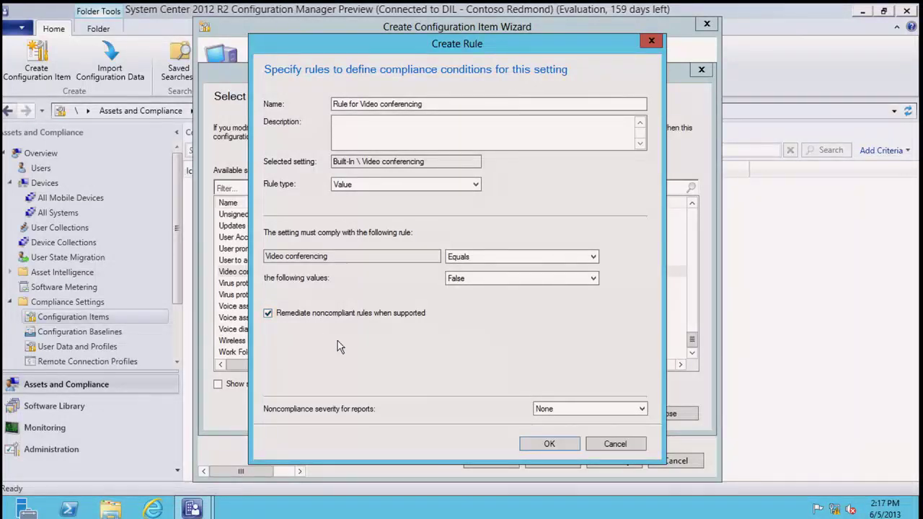
click(617, 415)
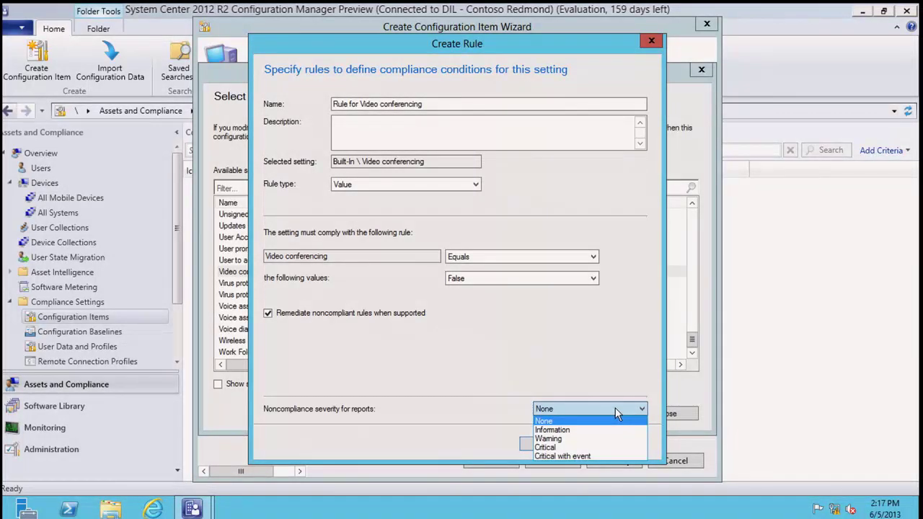
click(578, 457)
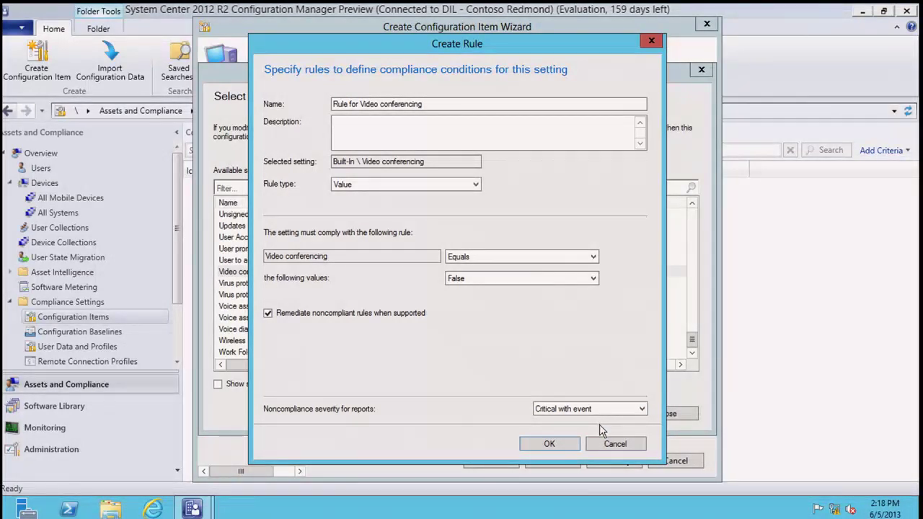
click(614, 444)
click(668, 462)
click(667, 413)
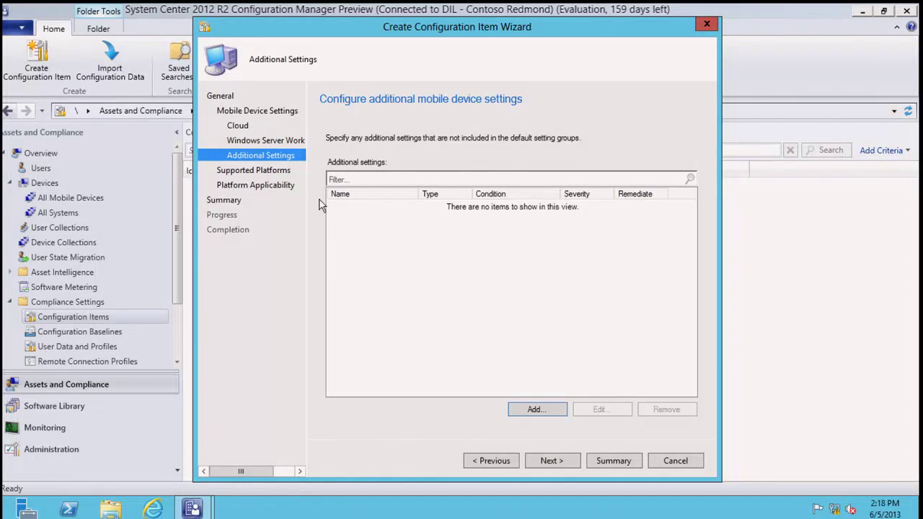
- Review the supported platforms and the platform exclusions, and discard the configuration item
click(279, 173)
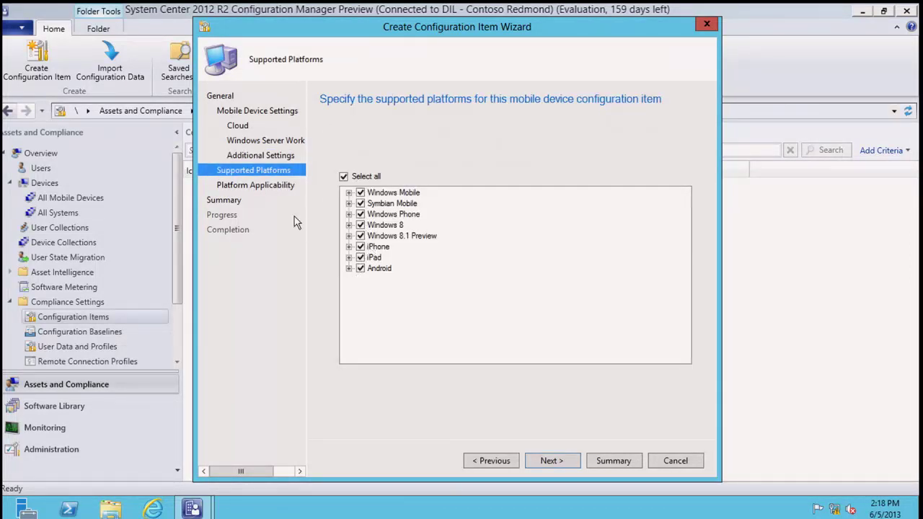
click(268, 190)
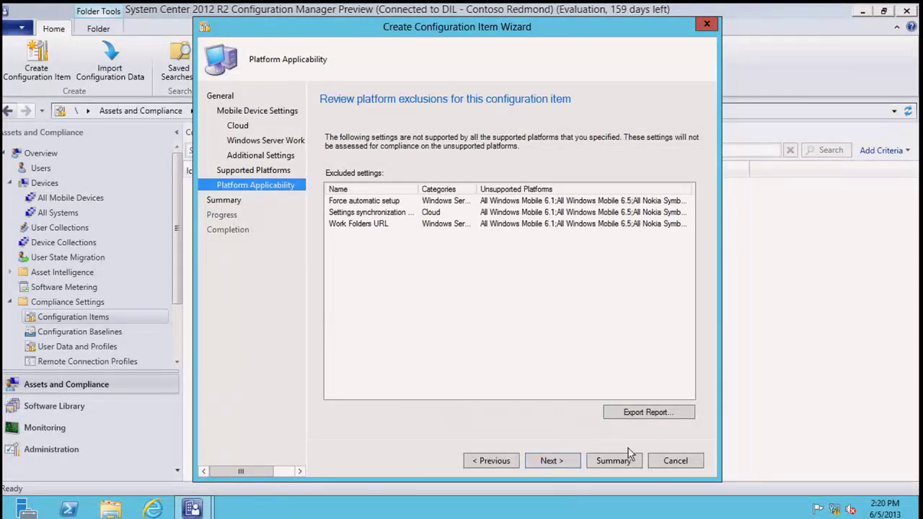
click(665, 460)
click(498, 313)
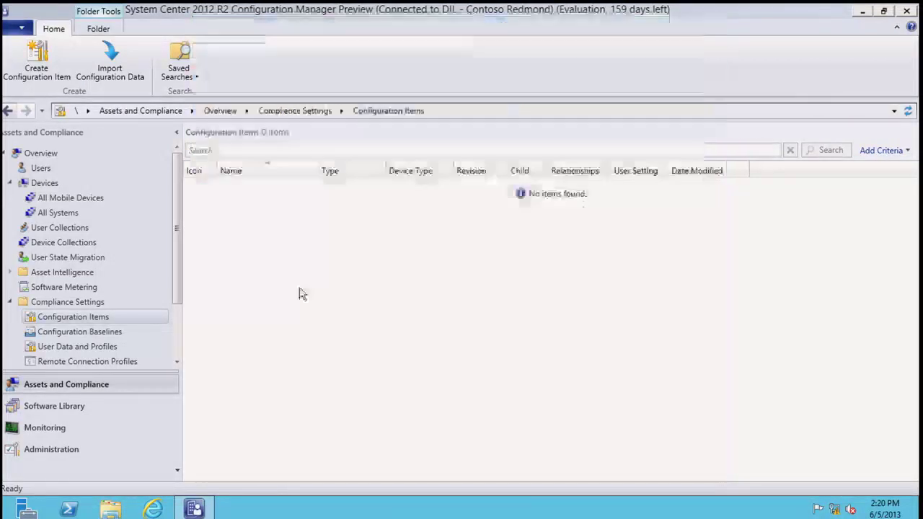
- Start a new VPN profile named "test" under Company Resource Access and continue to its connection settings
click(178, 339)
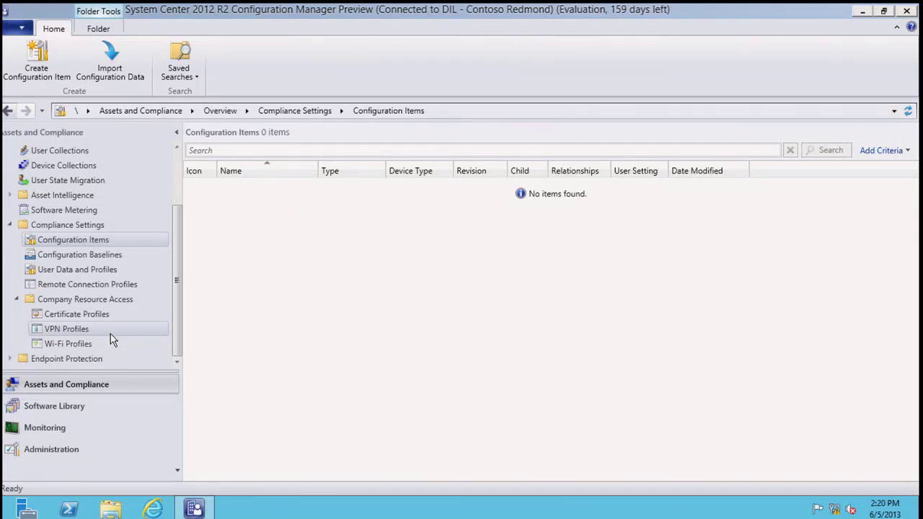
click(141, 329)
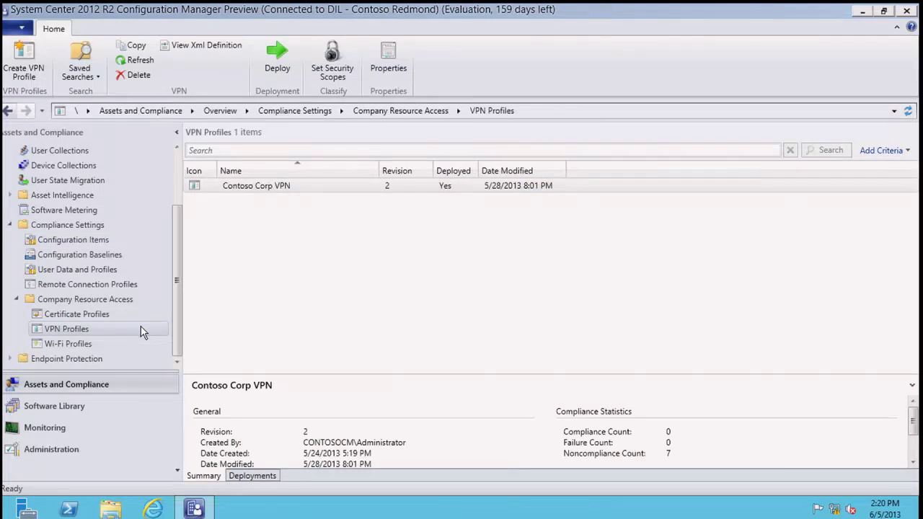
right_click(145, 331)
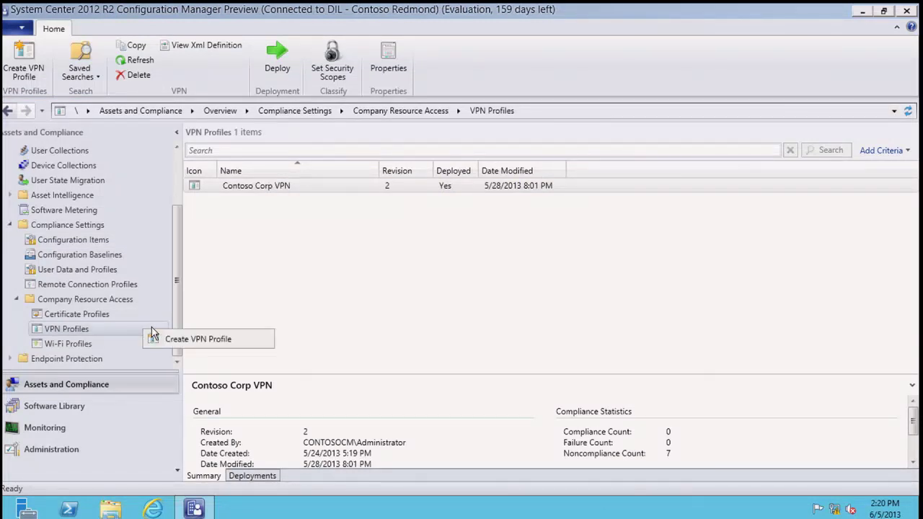
click(196, 342)
text(test)
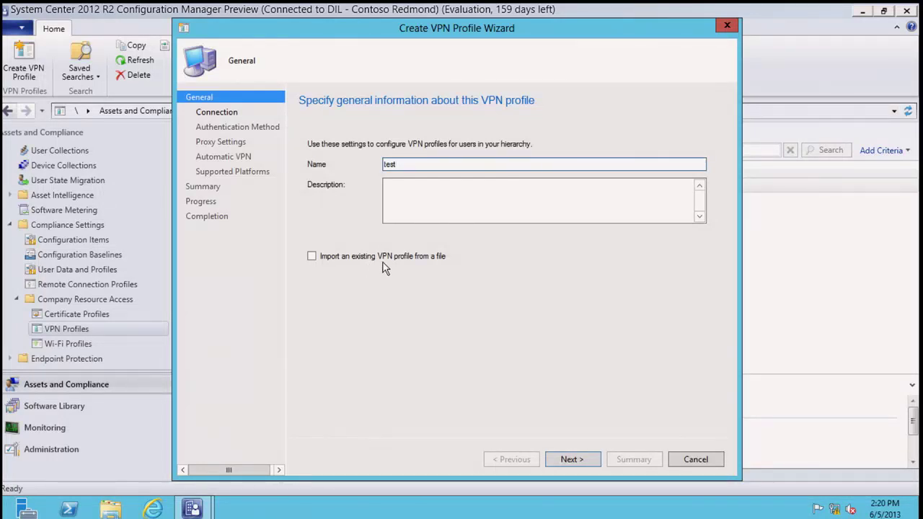
click(576, 455)
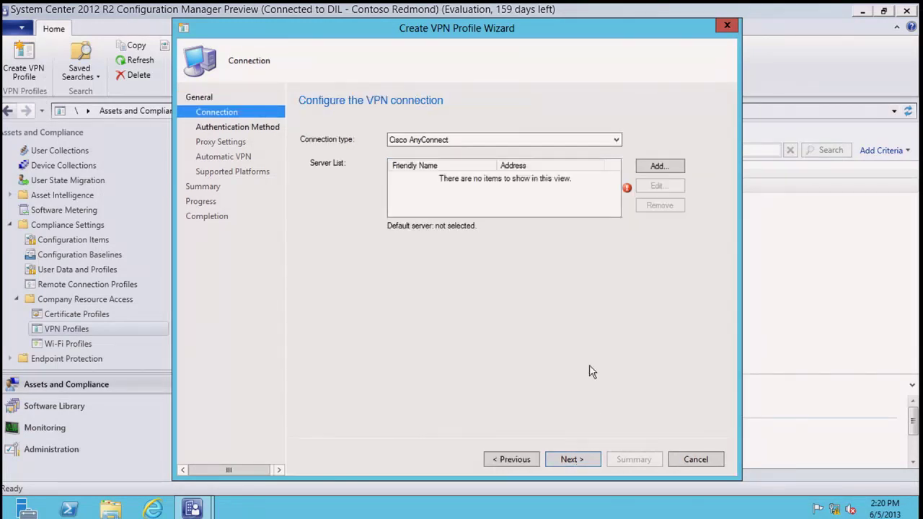
- Try the Microsoft Automatic connection type for the new VPN profile and discard the profile
click(617, 139)
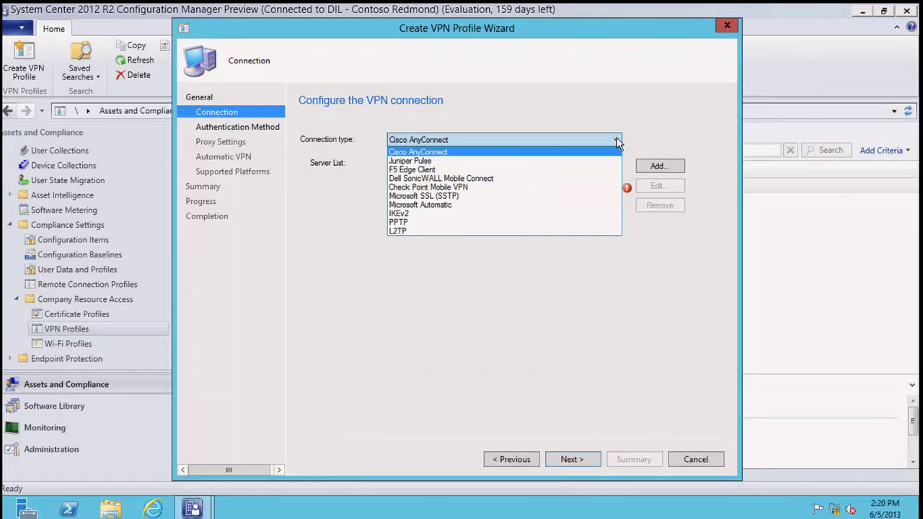
click(489, 206)
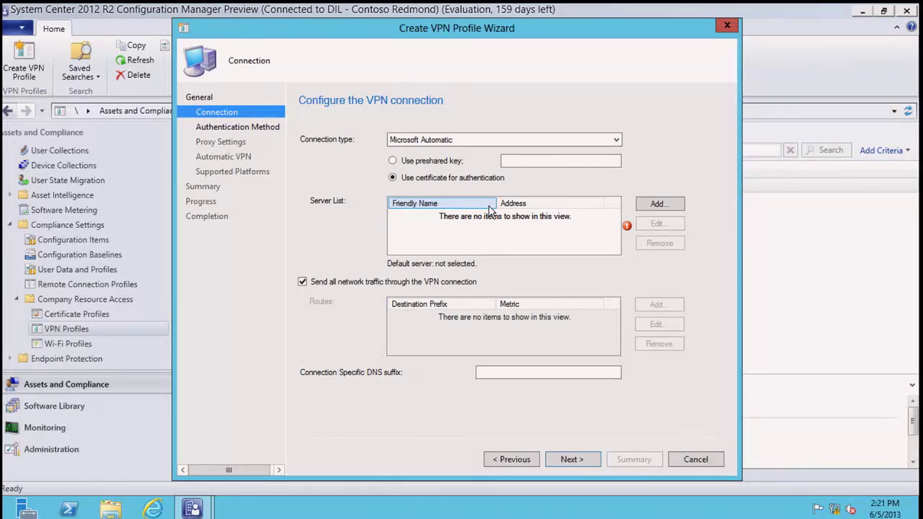
click(697, 459)
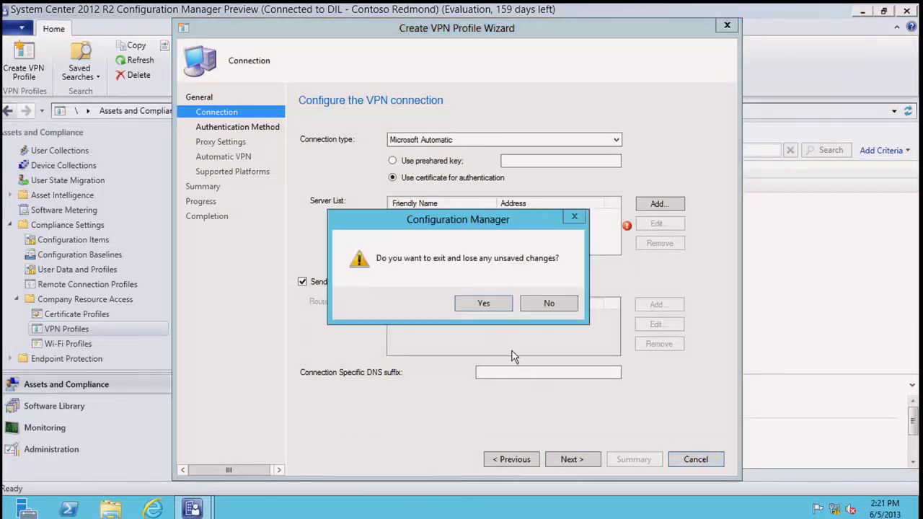
click(482, 304)
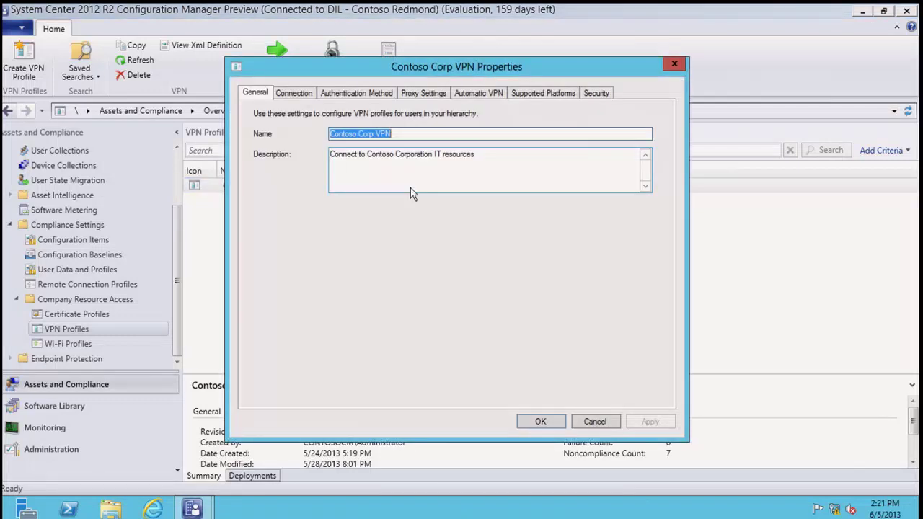
- Review the Contoso Corp VPN profile's connection, authentication, proxy and automatic VPN settings, and close its properties without saving
right_click(418, 187)
click(372, 157)
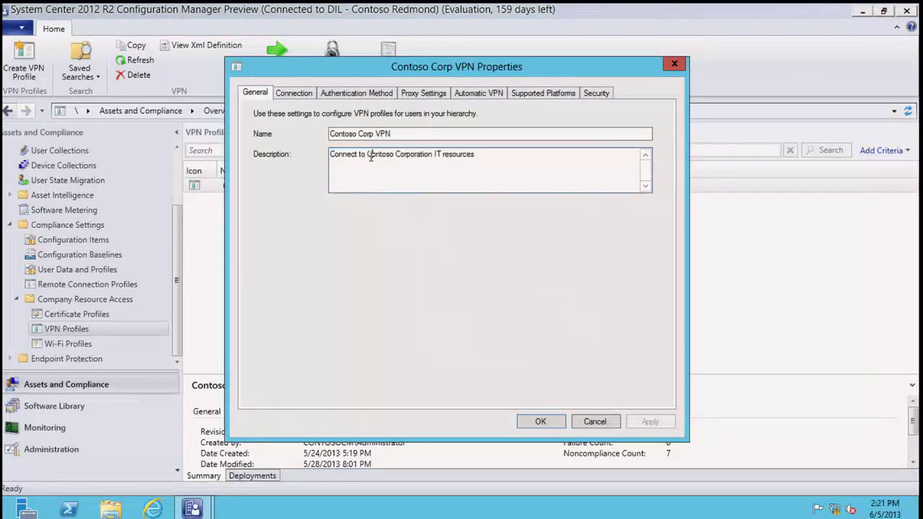
click(298, 95)
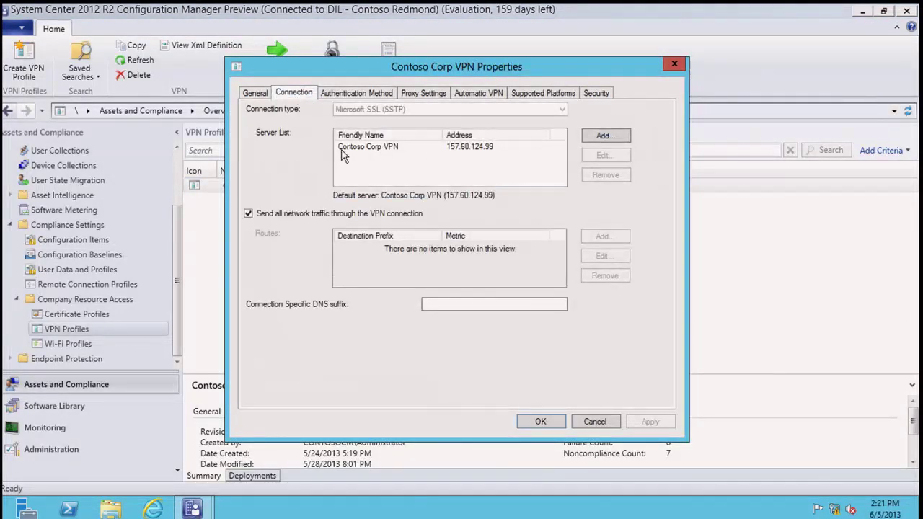
click(368, 98)
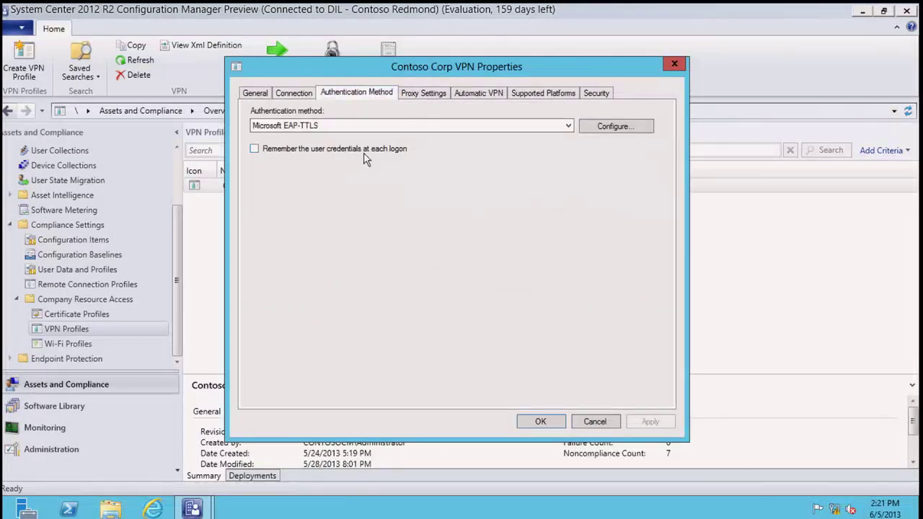
click(420, 96)
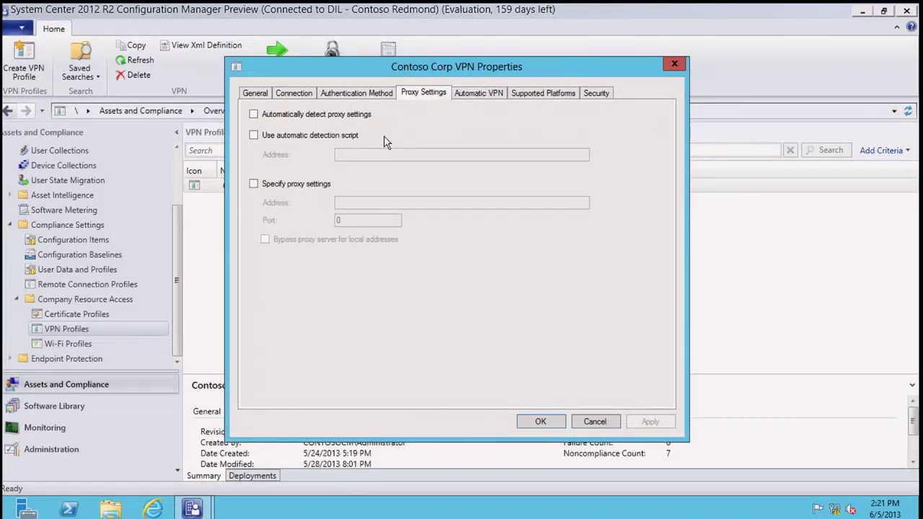
click(282, 185)
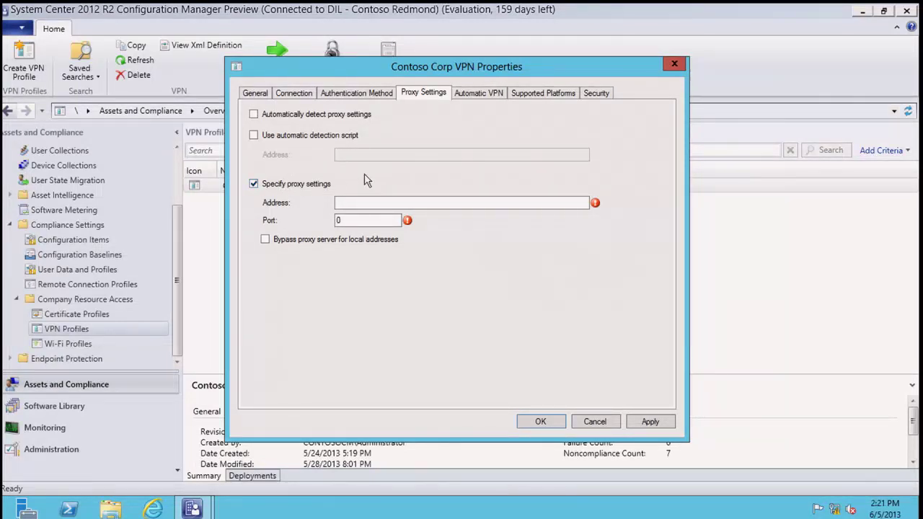
click(480, 94)
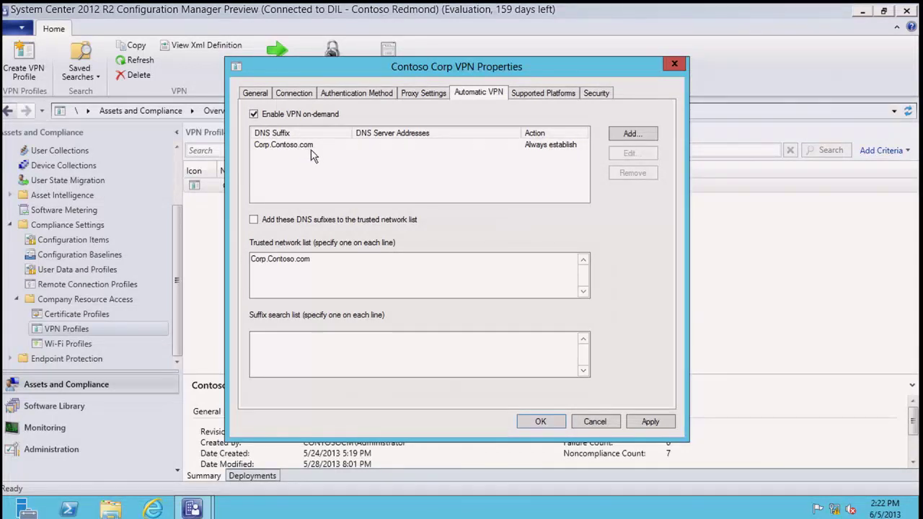
click(595, 422)
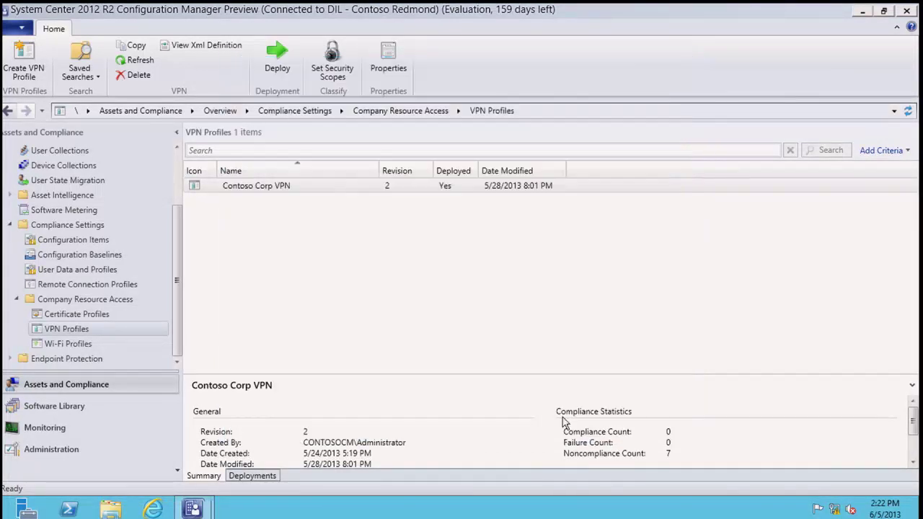
- Open the Applications list in the Software Library and check the deployment types of the Dr. Whom application
click(87, 407)
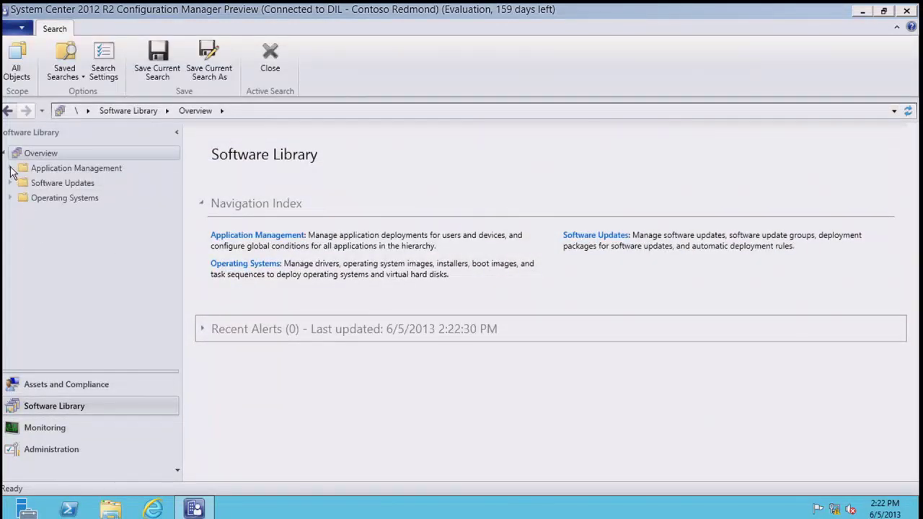
click(10, 168)
click(57, 183)
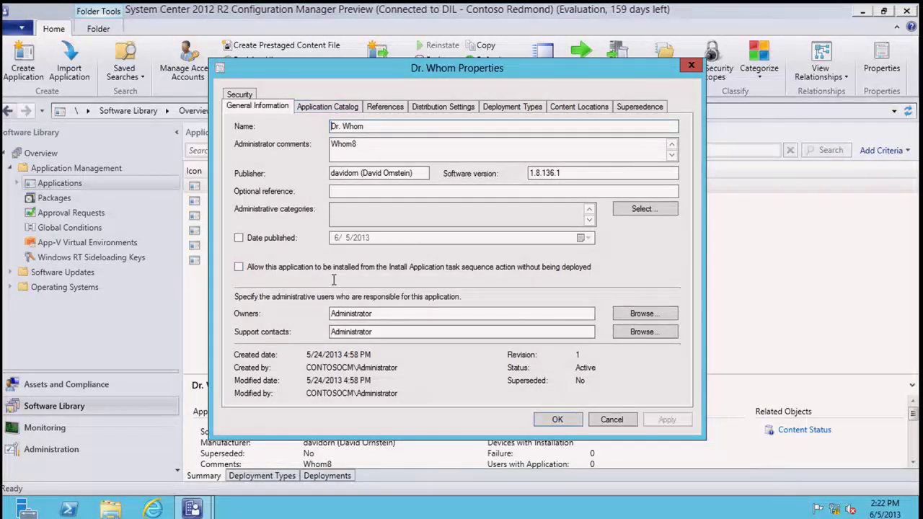
click(513, 108)
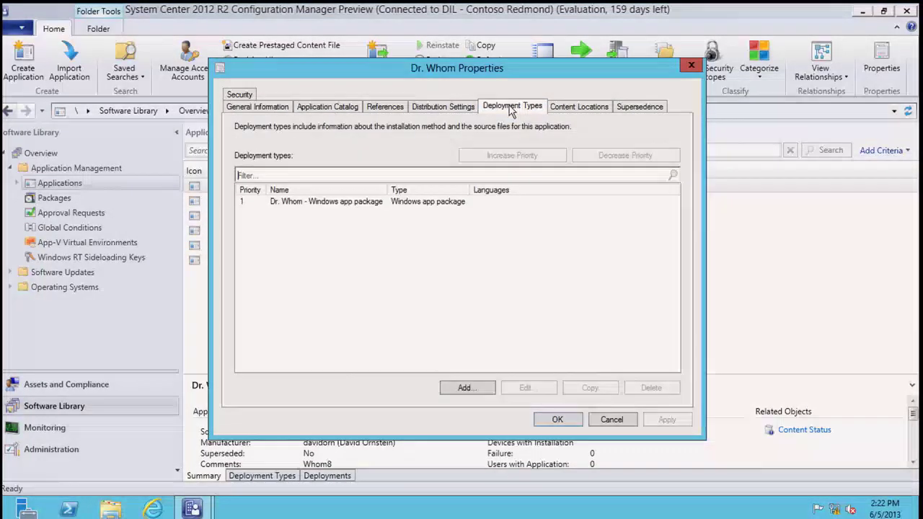
click(609, 420)
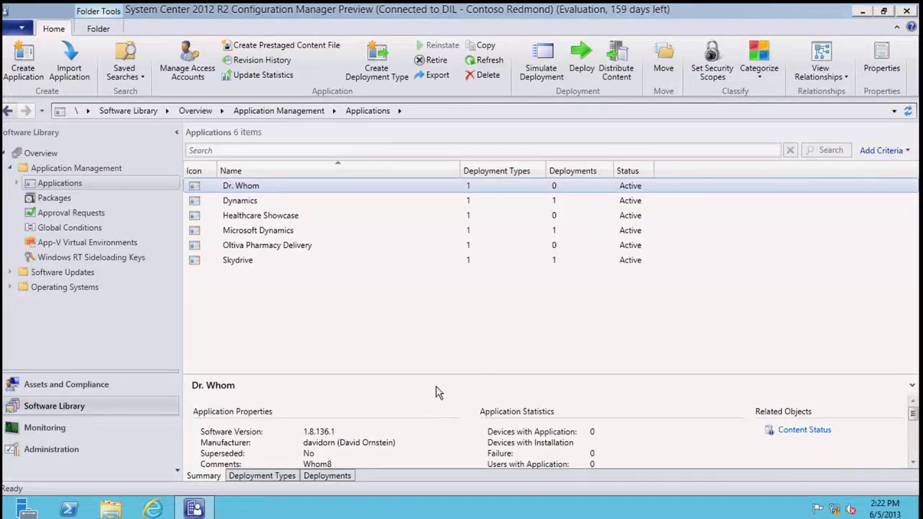
- Enlarge the details area and compare the deployment types of the applications from Dr. Whom through Oltiva Pharmacy Delivery
drag(424, 357, 416, 294)
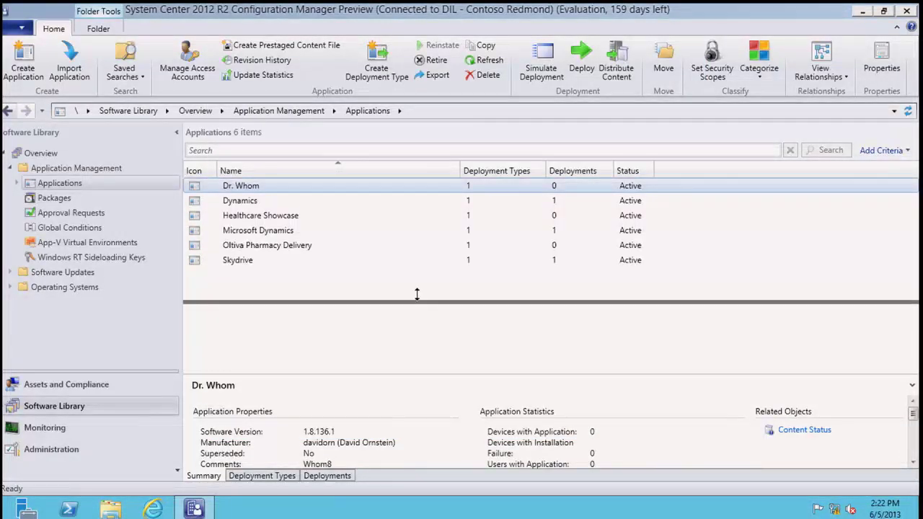
click(262, 476)
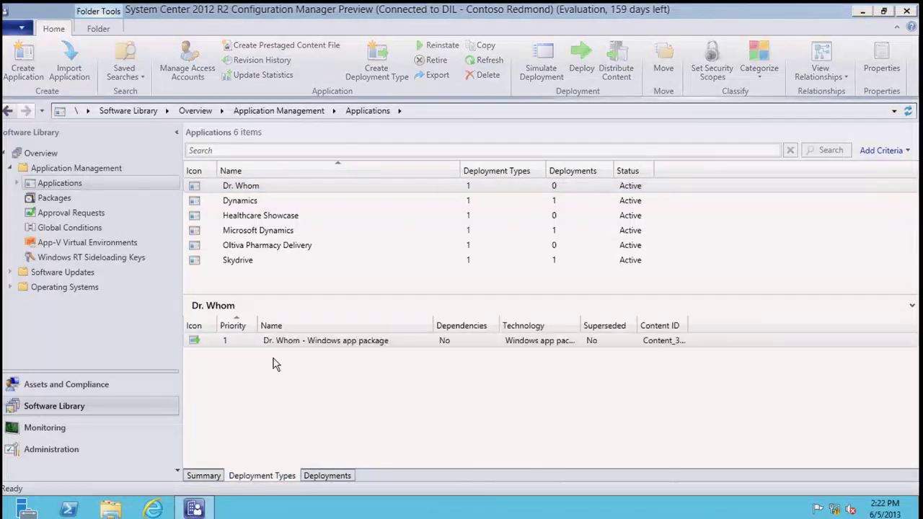
click(254, 202)
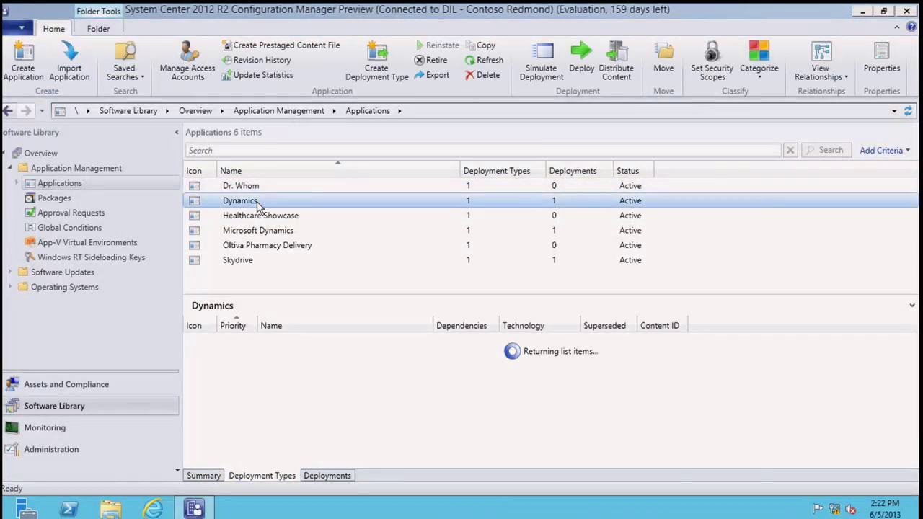
key(Down)
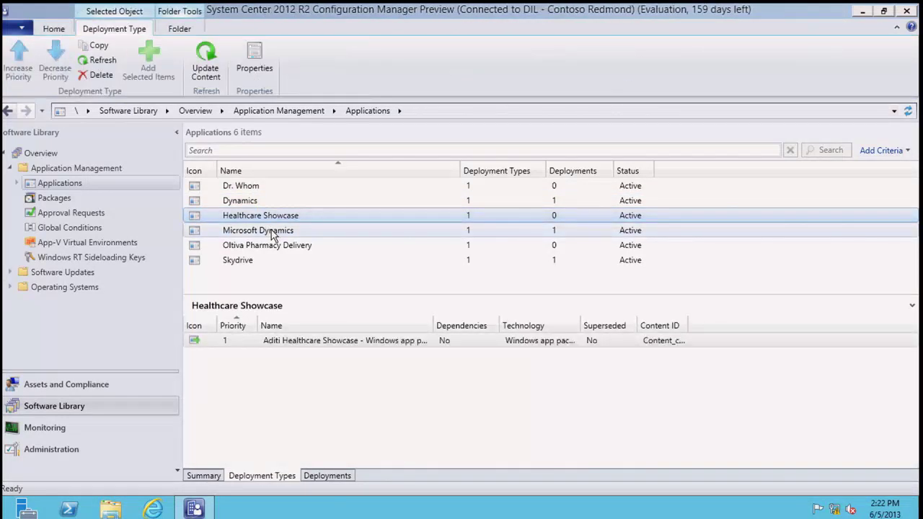
click(272, 232)
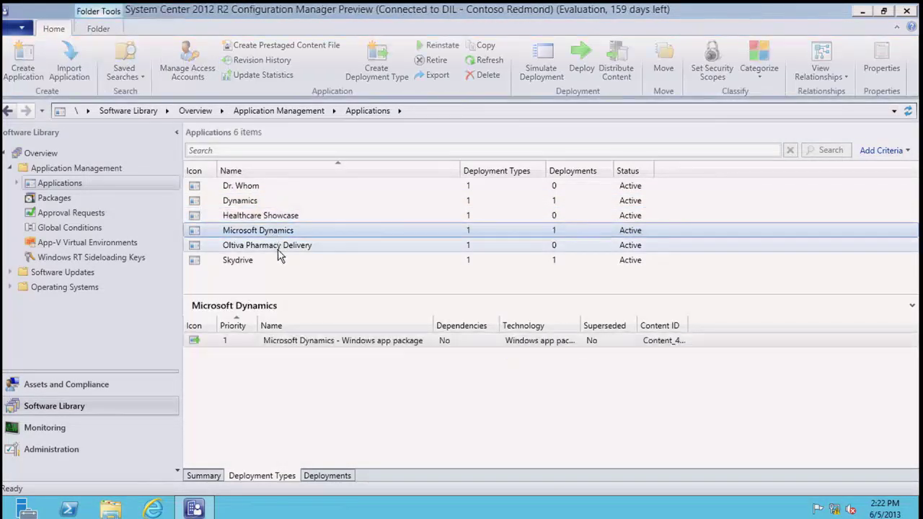
click(277, 249)
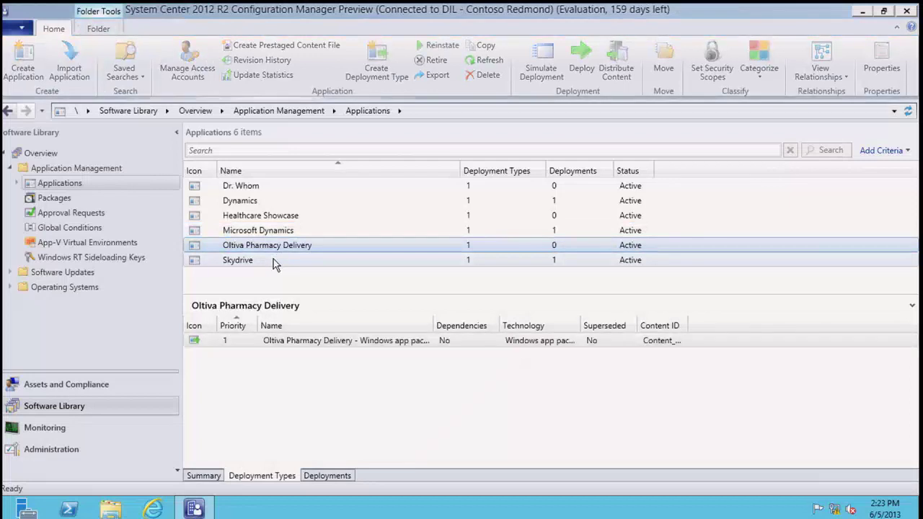
- Examine the content location and requirements of the Skydrive application's iOS App Store deployment type, and close its properties without changes
click(272, 261)
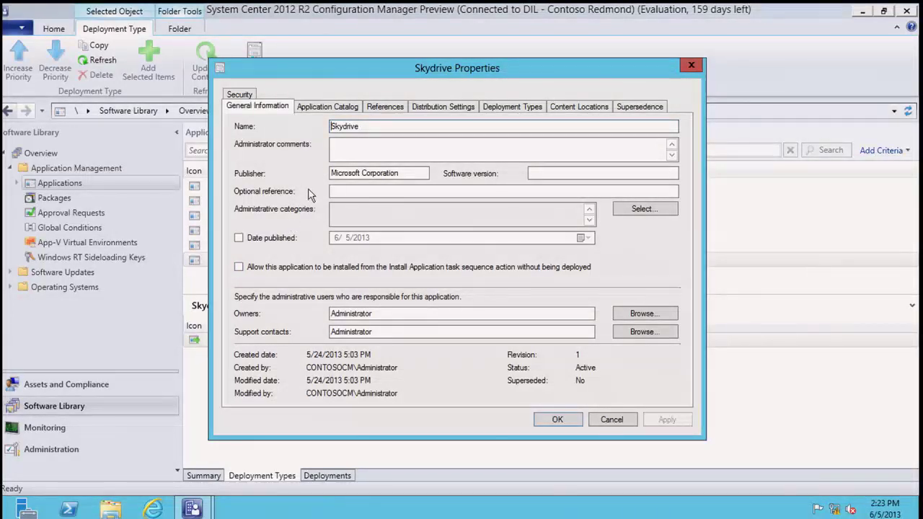
click(520, 106)
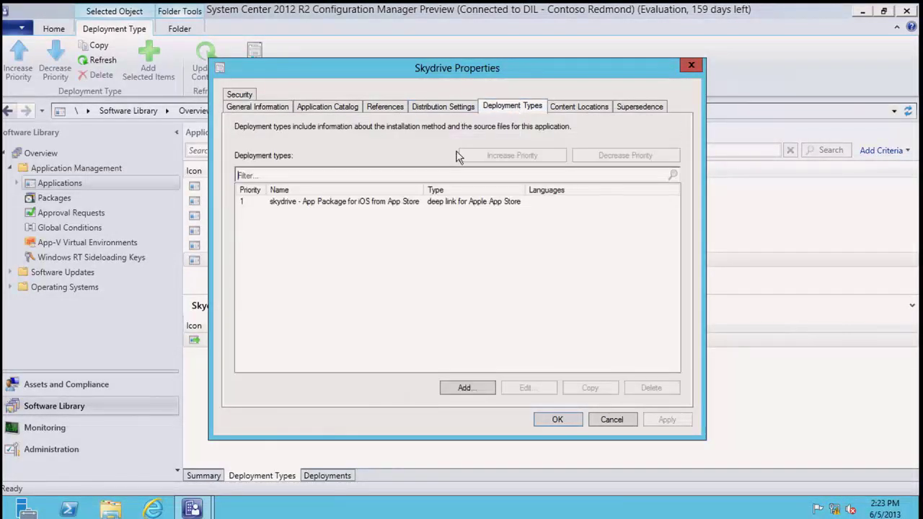
click(303, 205)
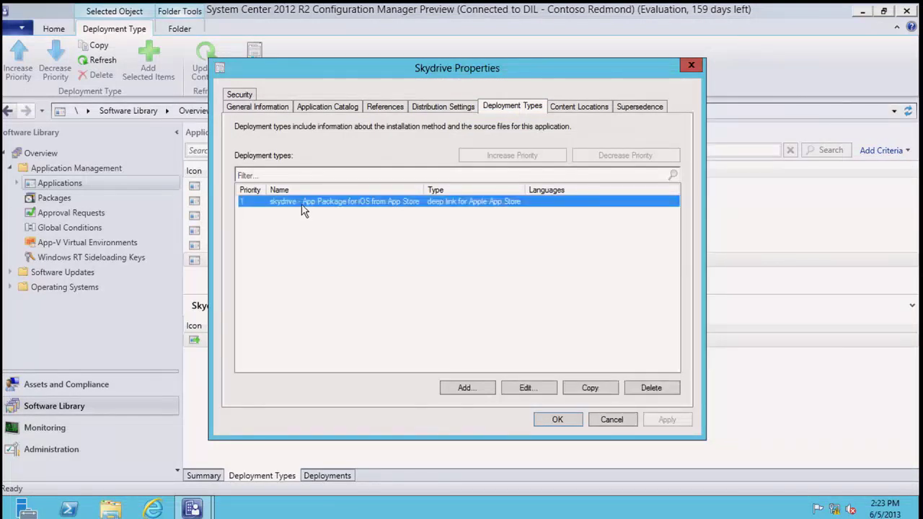
double_click(302, 205)
click(346, 101)
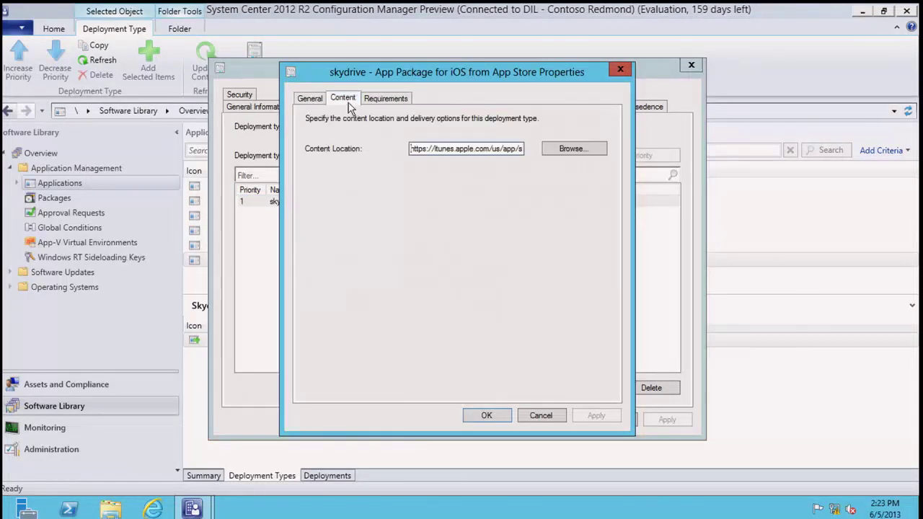
click(376, 98)
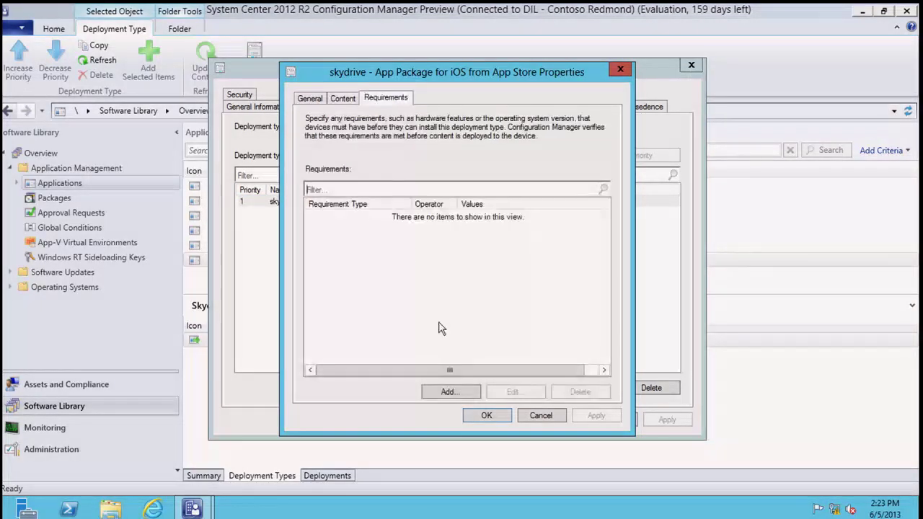
click(540, 416)
click(610, 424)
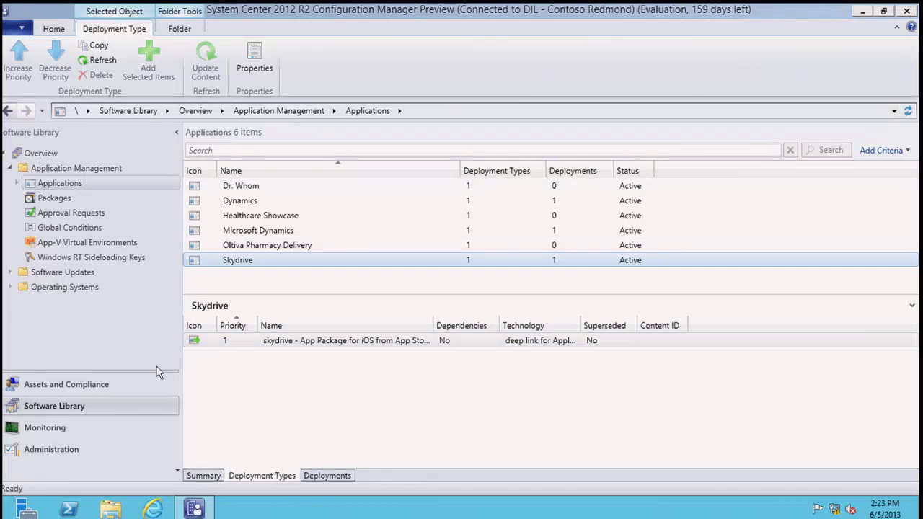
- Return to Assets and Compliance and show the Wi-Fi profiles under Company Resource Access
click(114, 384)
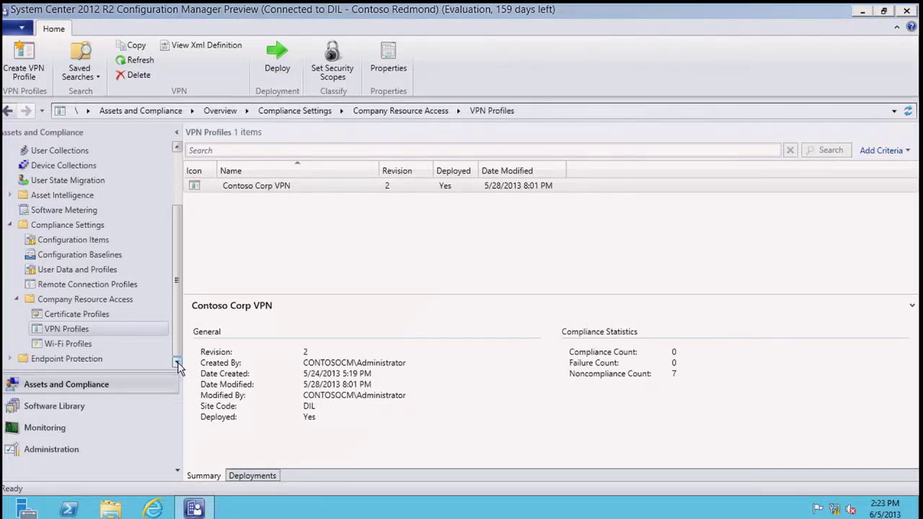
click(92, 343)
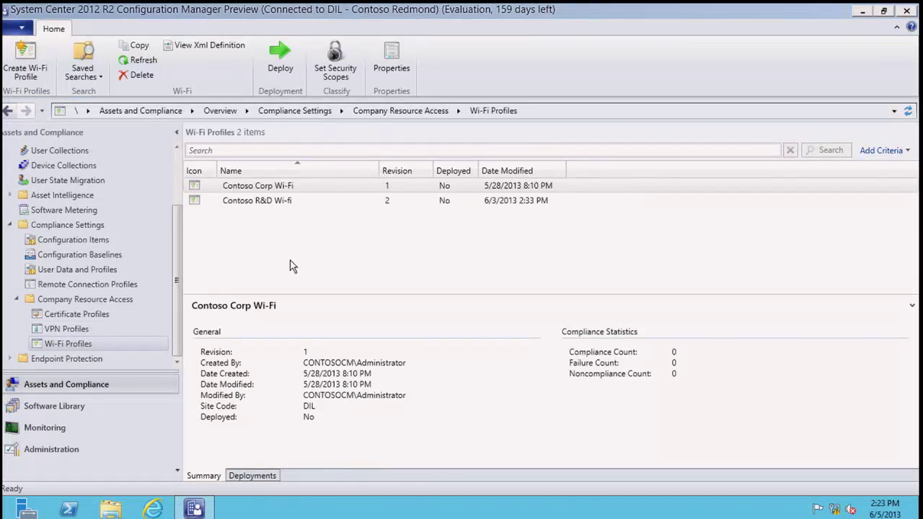
- Start a new Wi-Fi profile named "test", continue to its network name and SSID settings, and discard it
right_click(132, 347)
click(155, 356)
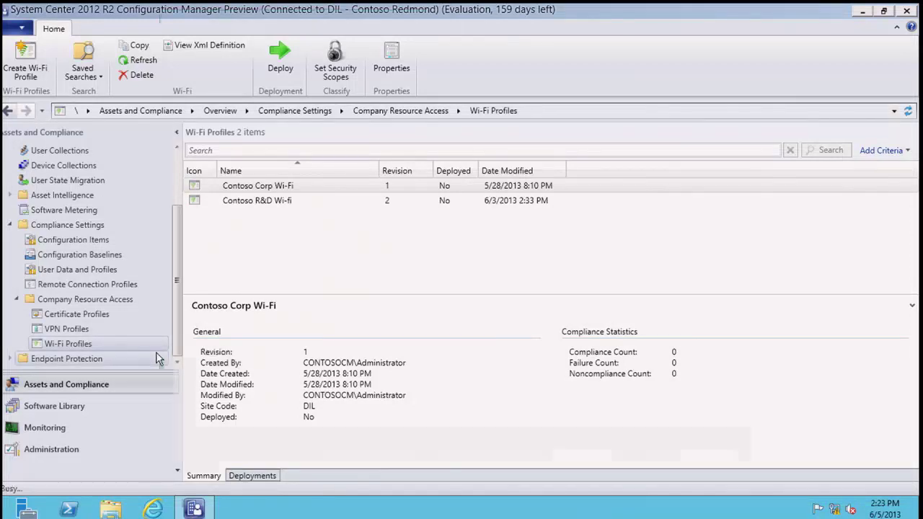
text(test)
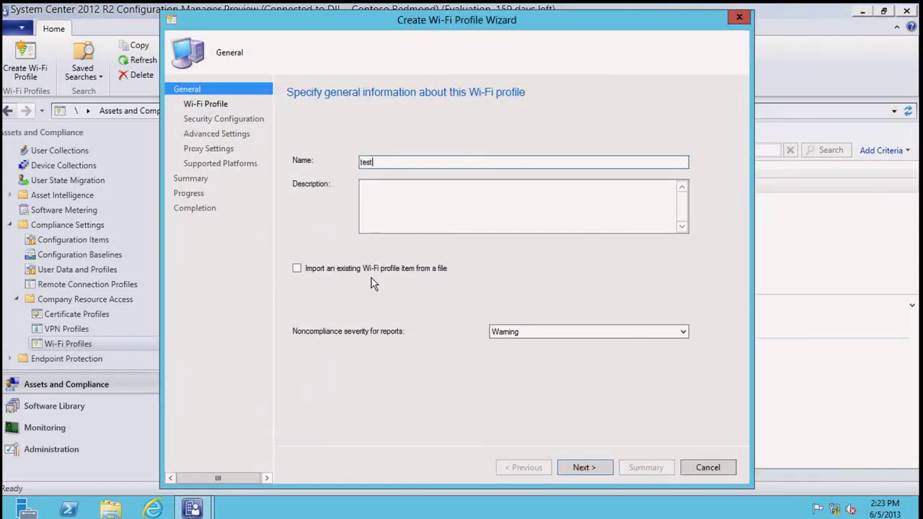
click(588, 467)
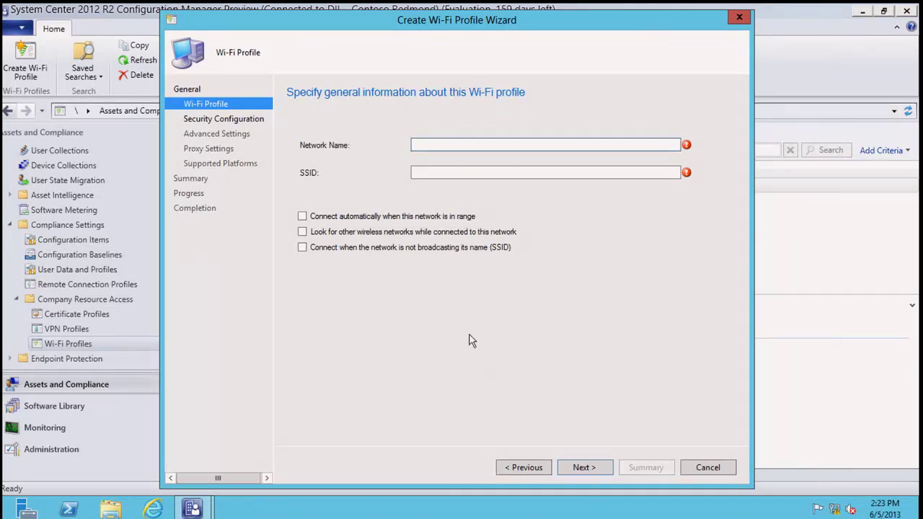
click(699, 468)
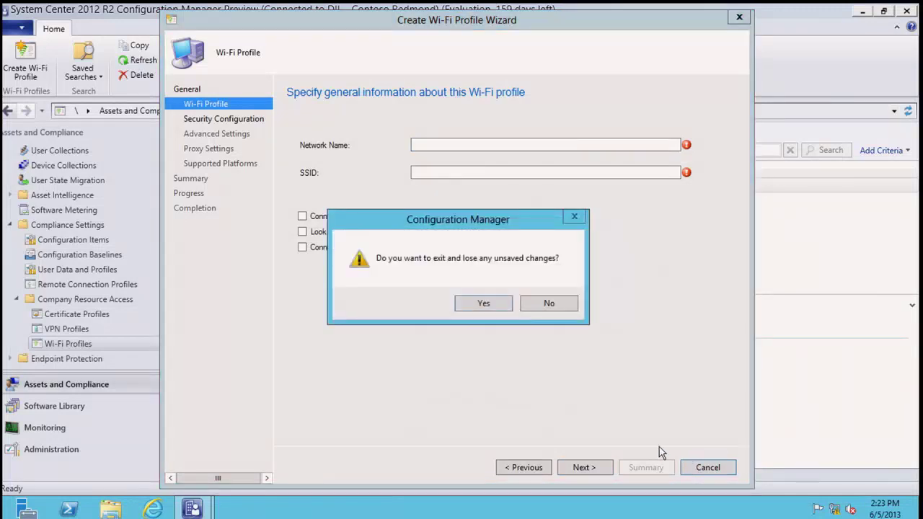
click(484, 303)
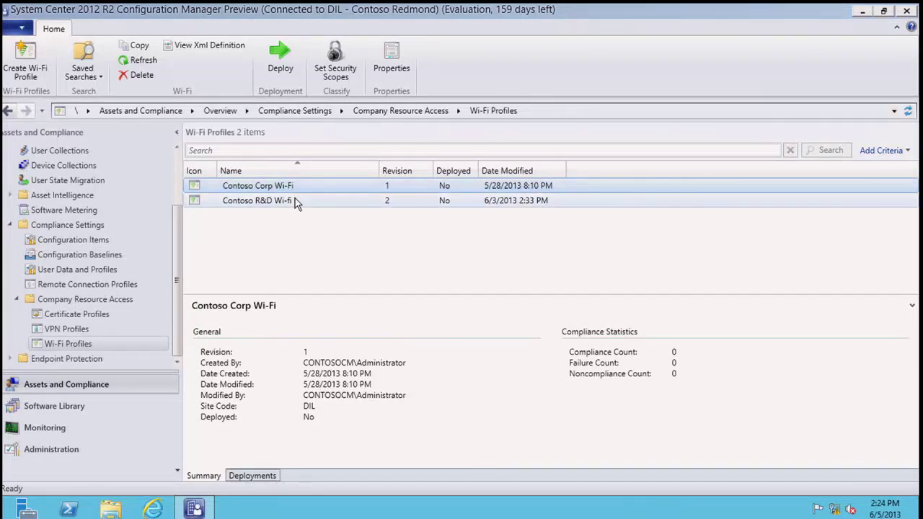
- Examine the Contoso Corp Wi-Fi profile's network, security, advanced, proxy and supported platform settings, and close its properties without changes
right_click(300, 188)
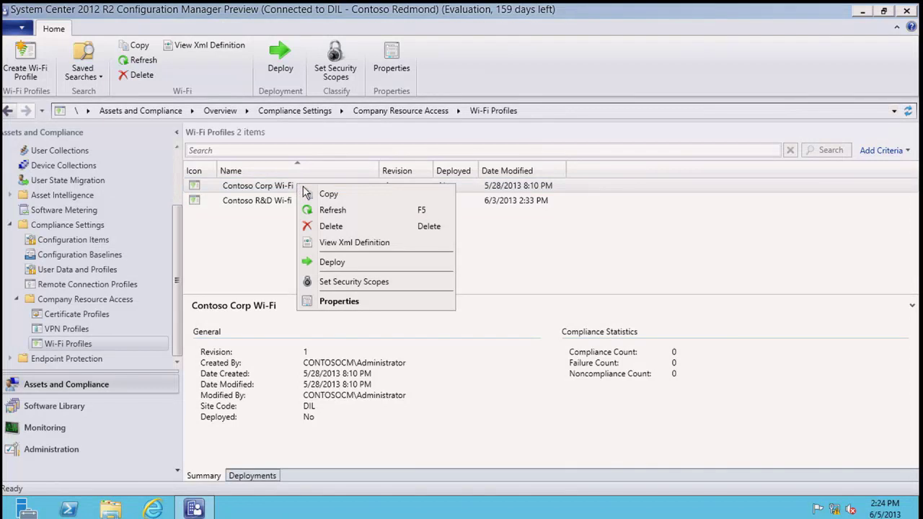
click(331, 301)
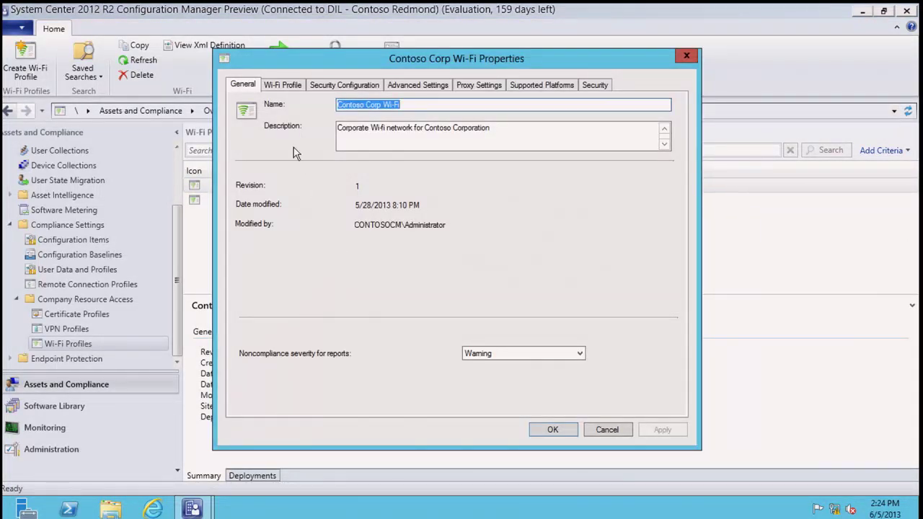
click(292, 86)
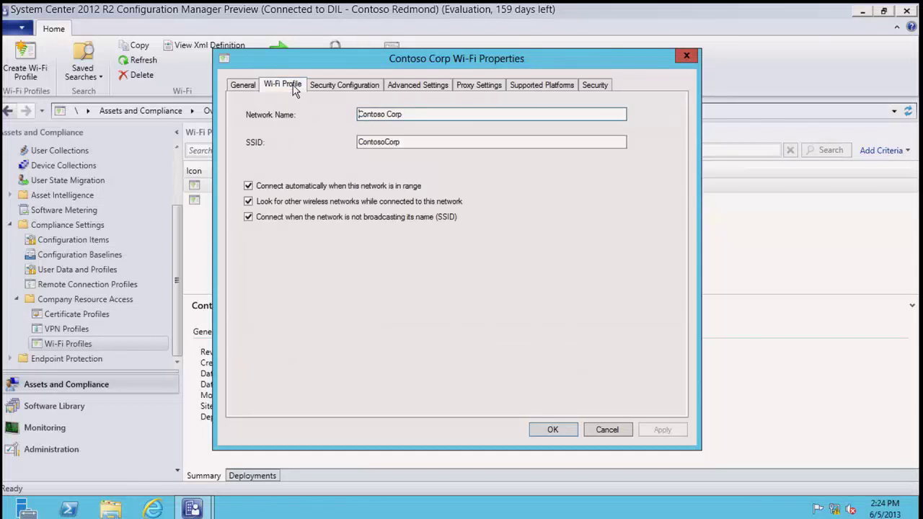
click(347, 85)
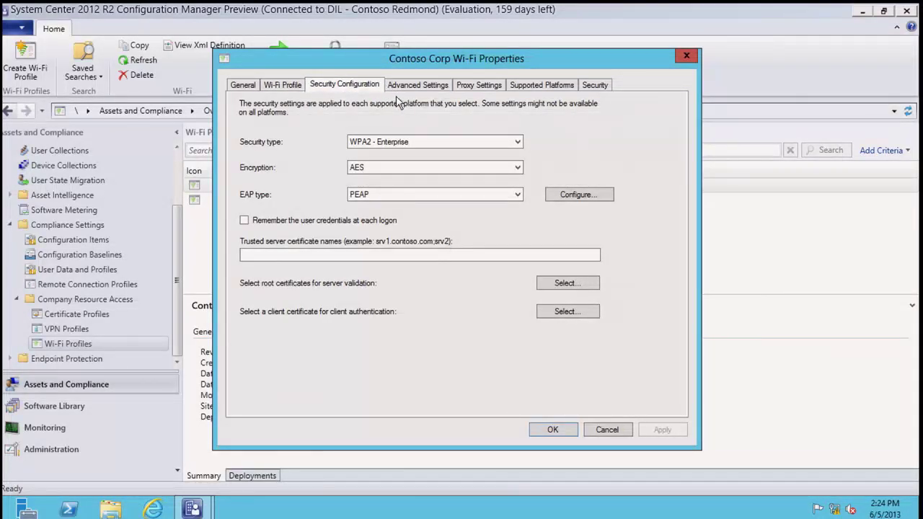
click(418, 86)
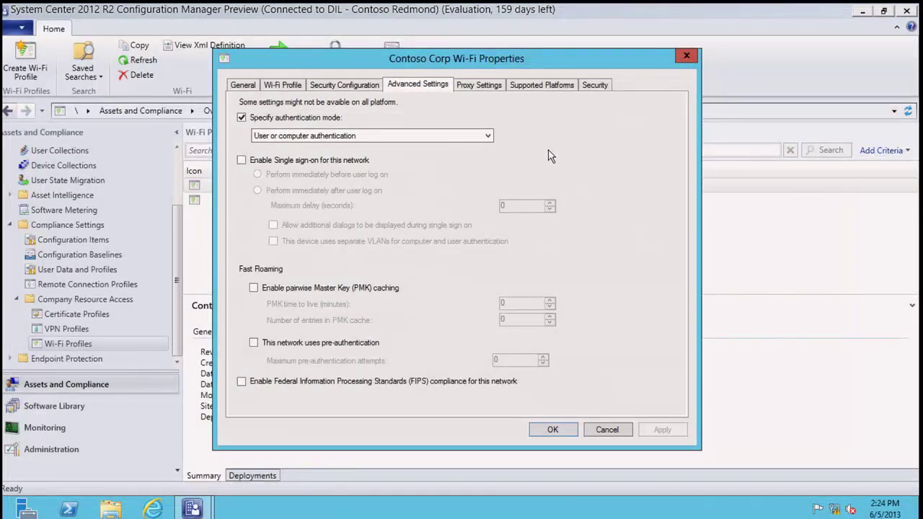
click(486, 87)
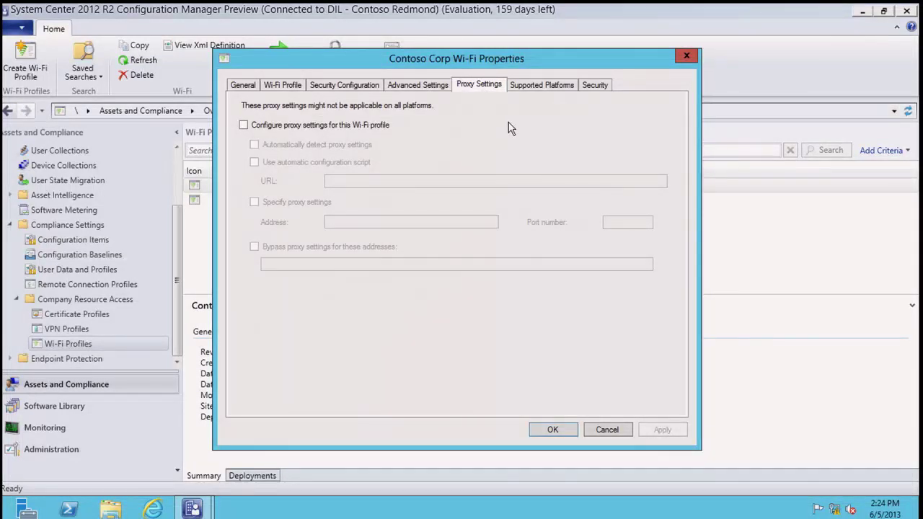
click(541, 86)
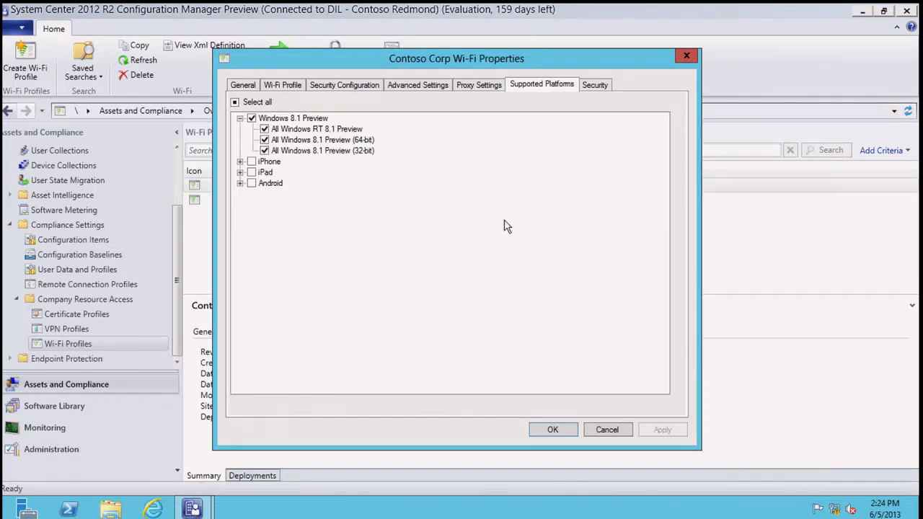
click(605, 431)
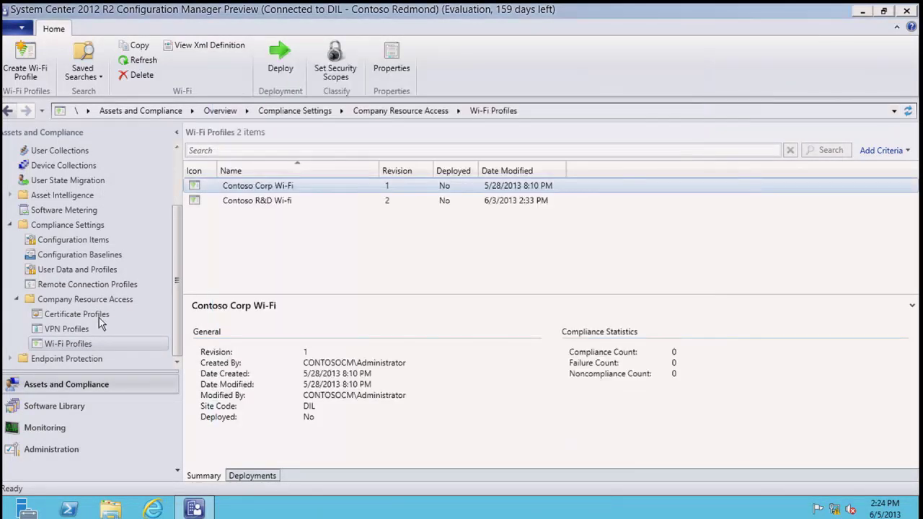